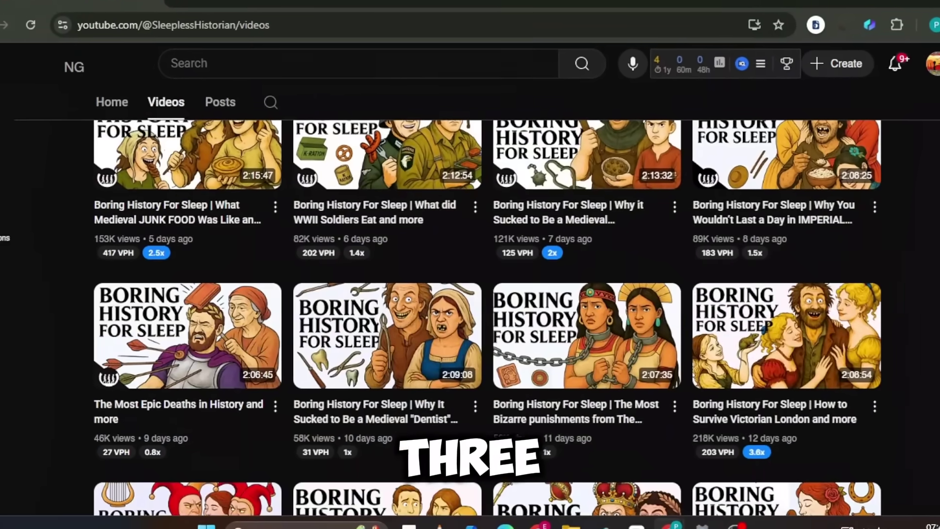
scroll(916, 271, "down", 5)
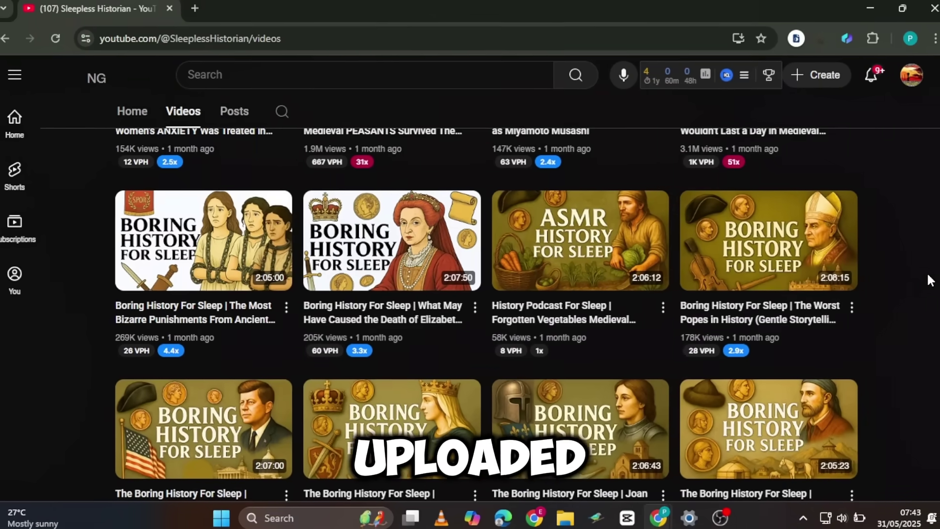
Open the Sleepless Historian About details and highlight the 12,221,206 total views
scroll(918, 275, "up", 5)
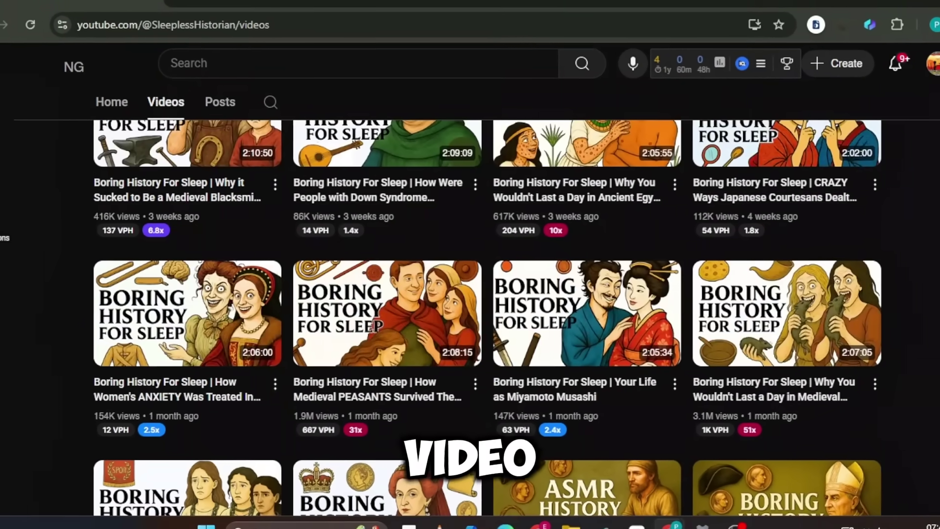
scroll(470, 313, "up", 10)
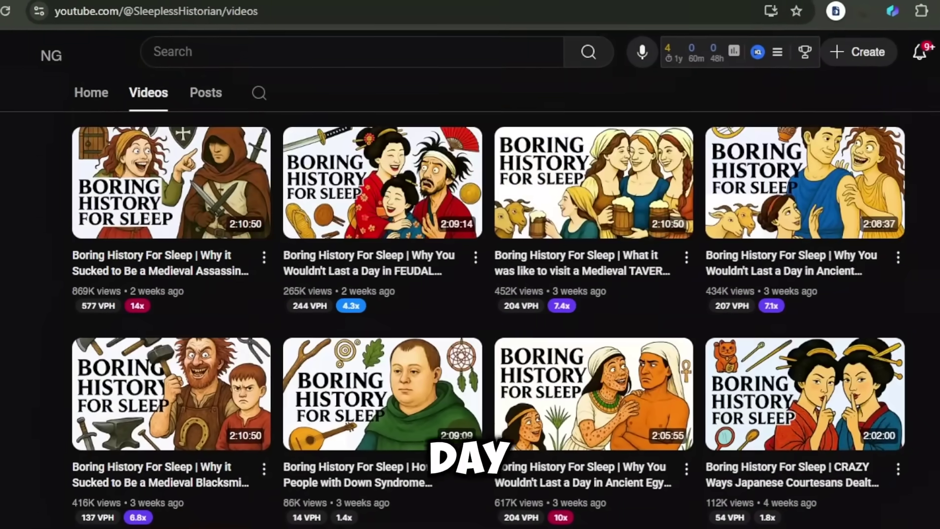
scroll(242, 260, "up", 10)
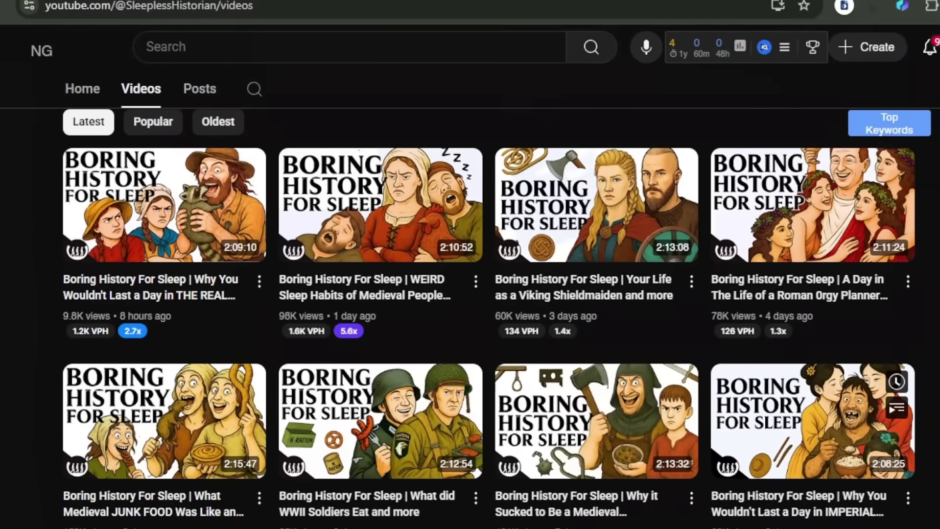
scroll(470, 293, "up", 4)
left_click(376, 215)
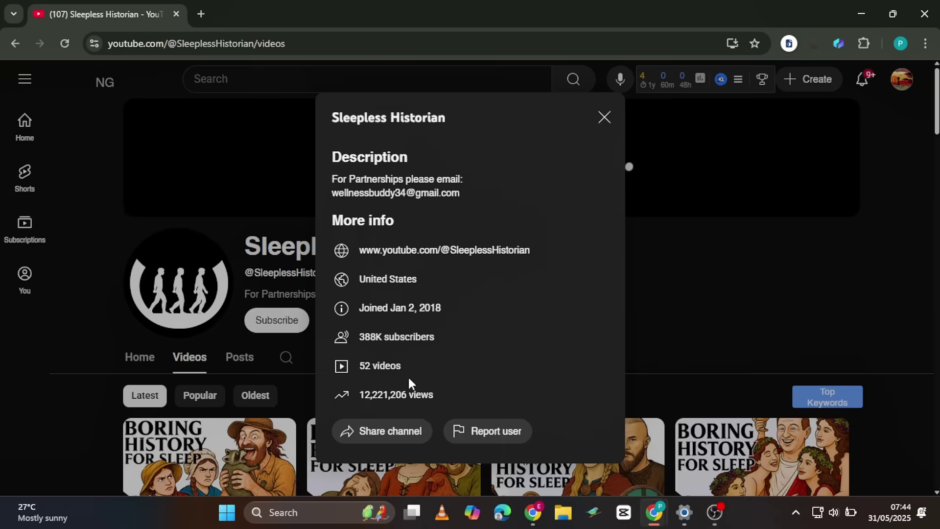
left_click_drag(358, 394, 443, 395)
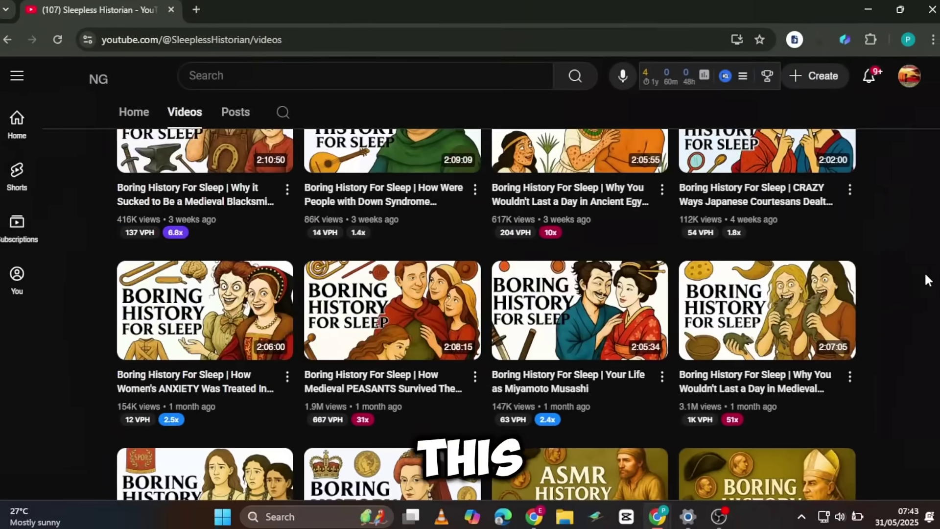
scroll(915, 271, "up", 15)
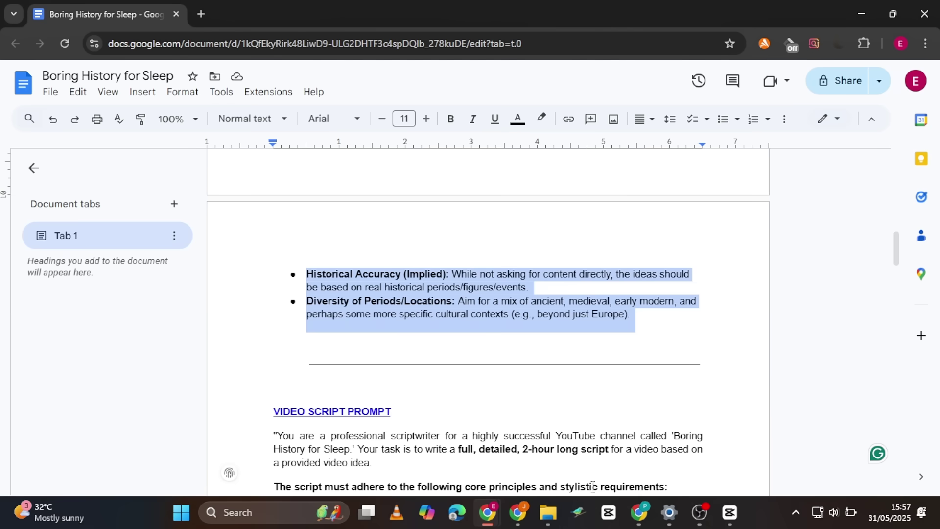
Paste the video-ideas prompt into ChatGPT, change the count to 10 ideas, and send it
left_click(515, 519)
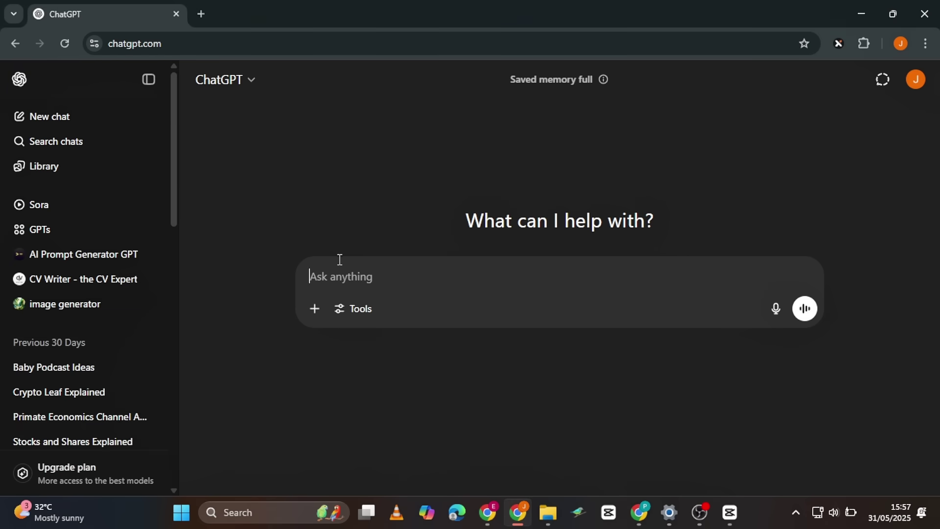
key("ctrl+v")
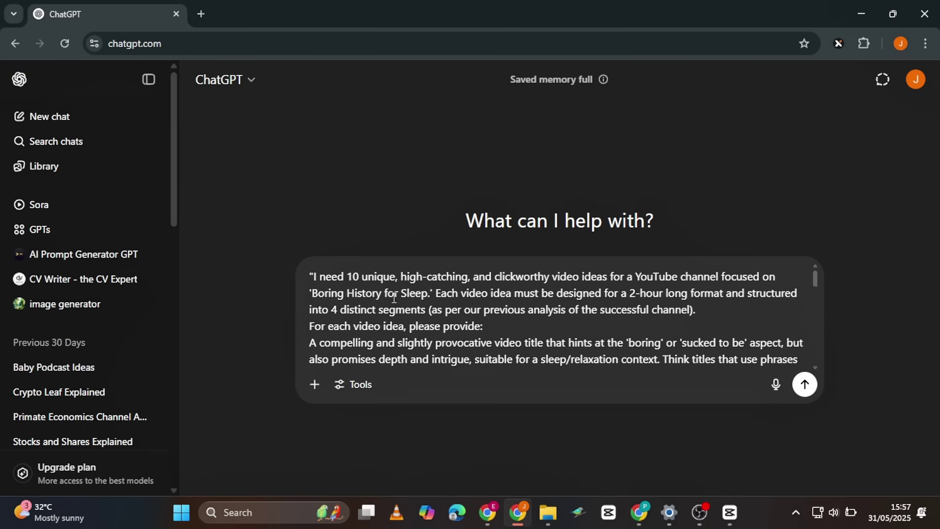
double_click(353, 277)
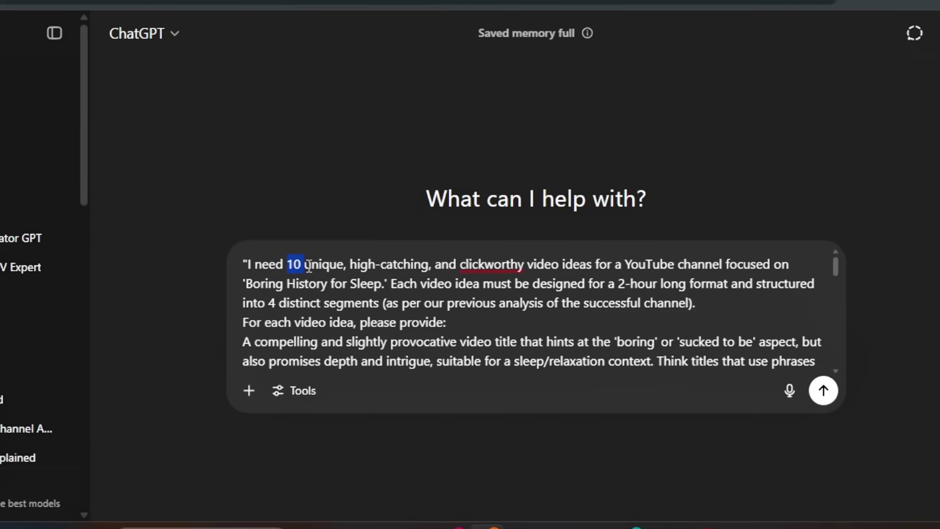
type("5")
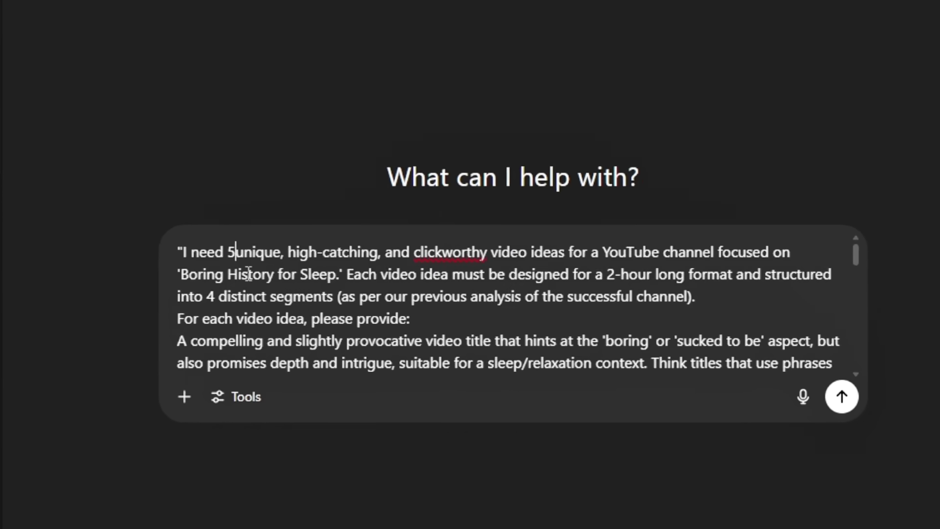
key("BackSpace")
type("10")
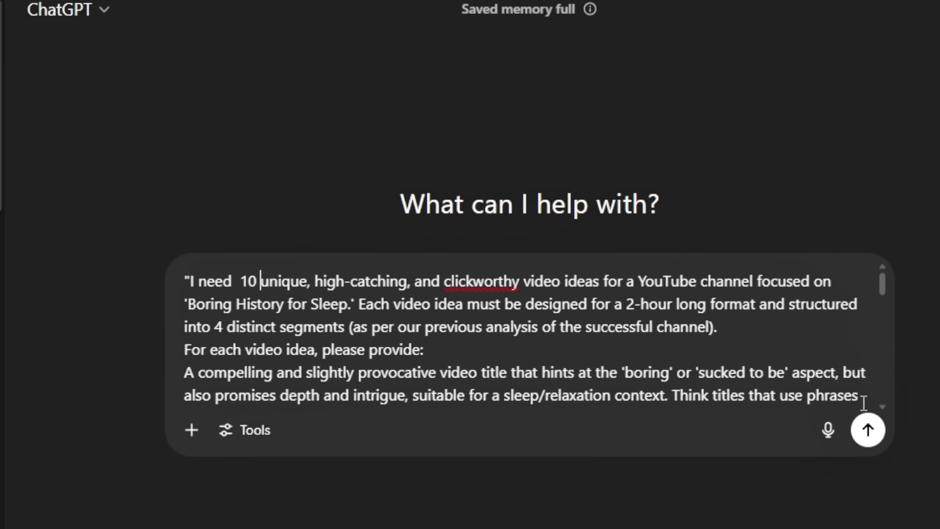
left_click(868, 430)
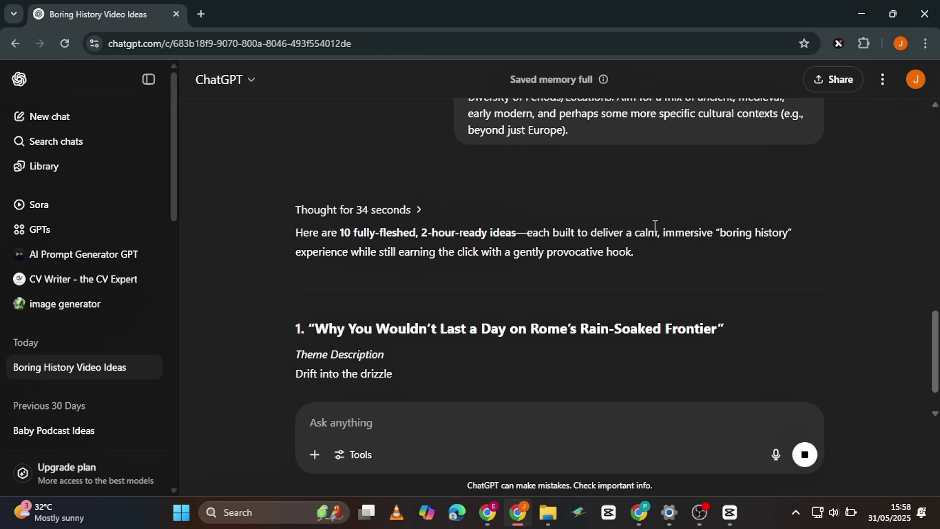
Read through ChatGPT's list of Boring History for Sleep video ideas
scroll(661, 223, "down", 1)
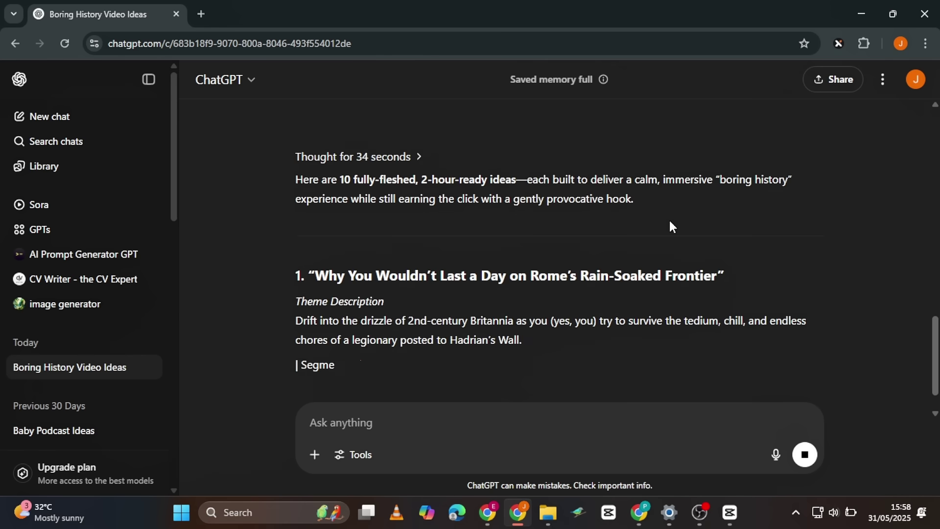
scroll(677, 213, "down", 2)
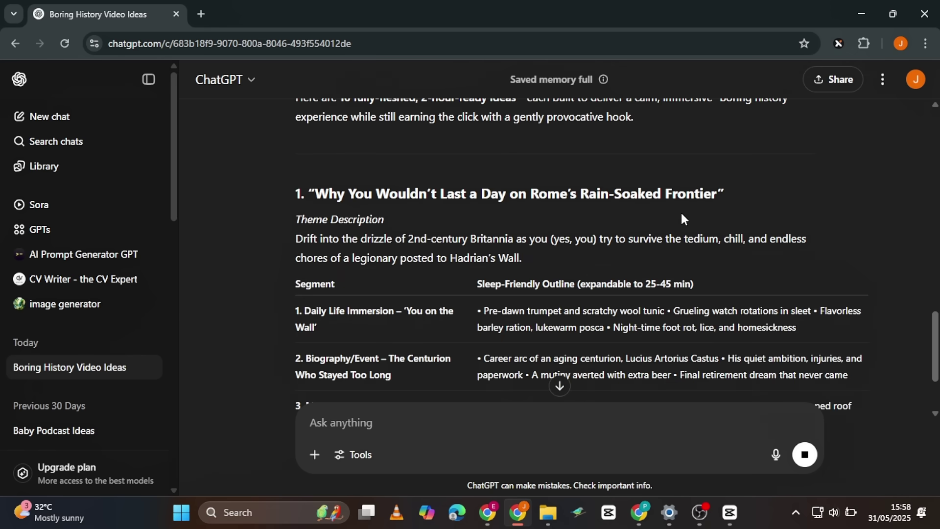
scroll(680, 211, "down", 2)
scroll(681, 210, "down", 5)
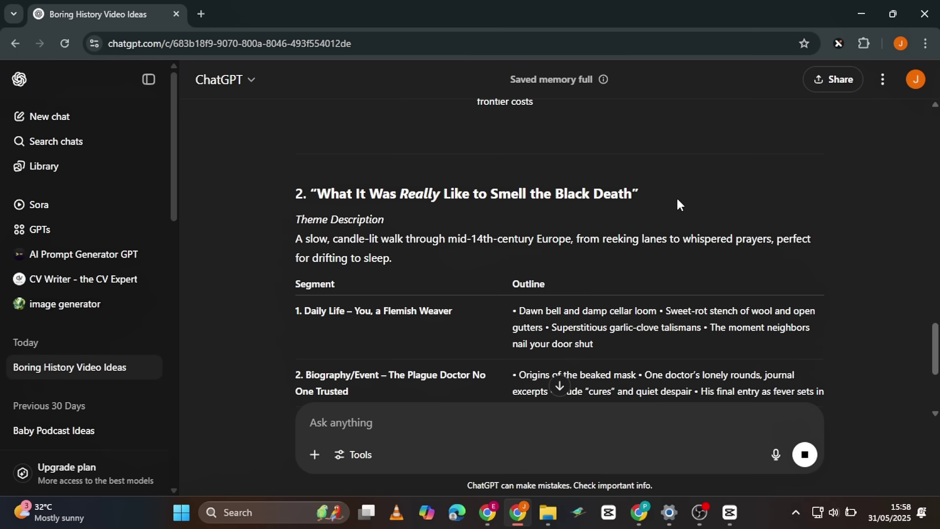
scroll(709, 193, "down", 7)
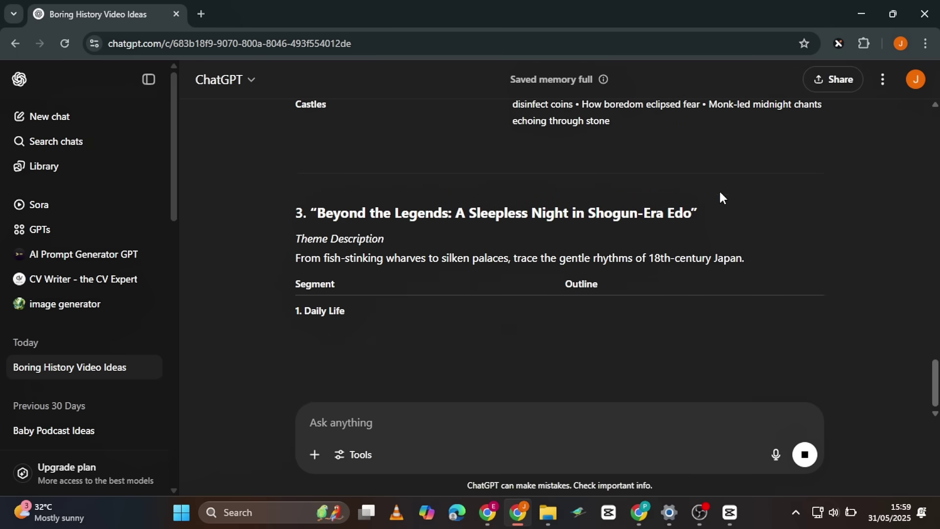
scroll(733, 184, "down", 2)
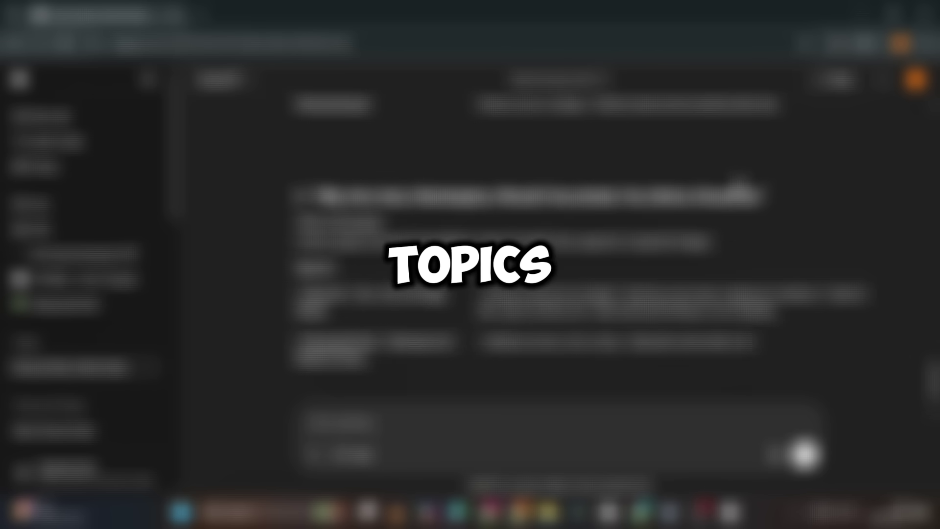
scroll(740, 191, "down", 6)
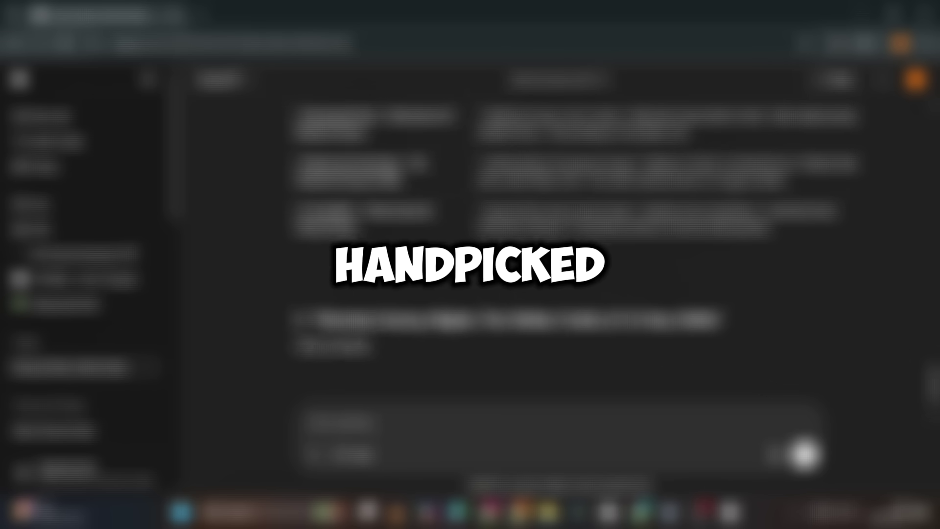
scroll(741, 191, "down", 3)
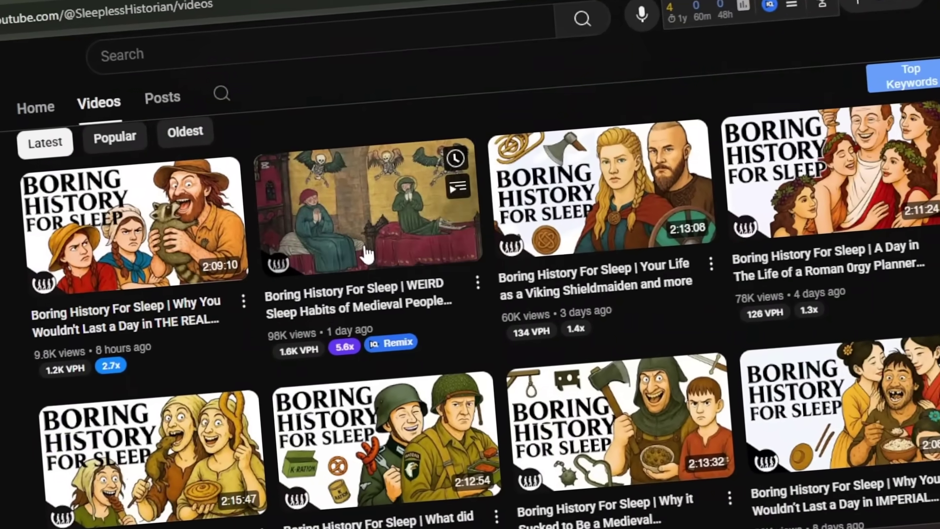
Look over the channel's thumbnails, then select the full VIDEO SCRIPT PROMPT in the document
mouse_move(353, 335)
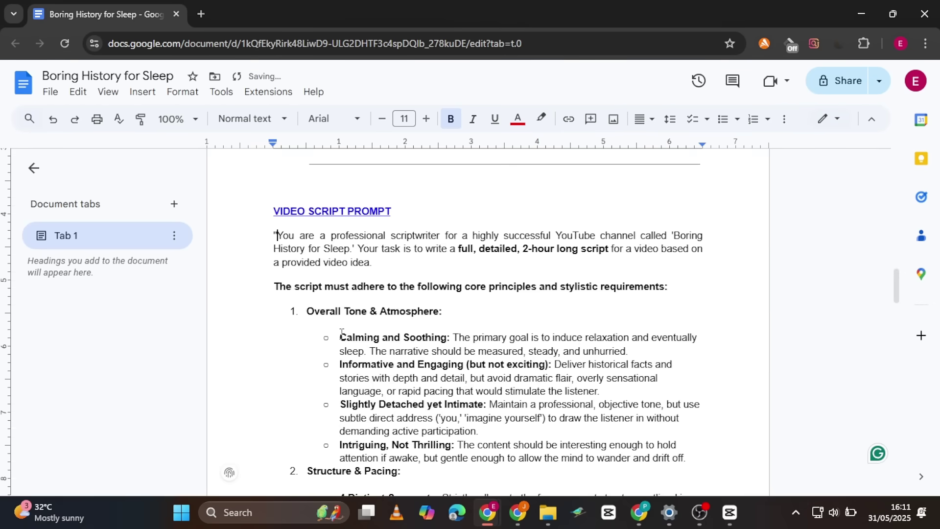
left_click_drag(342, 333, 376, 337)
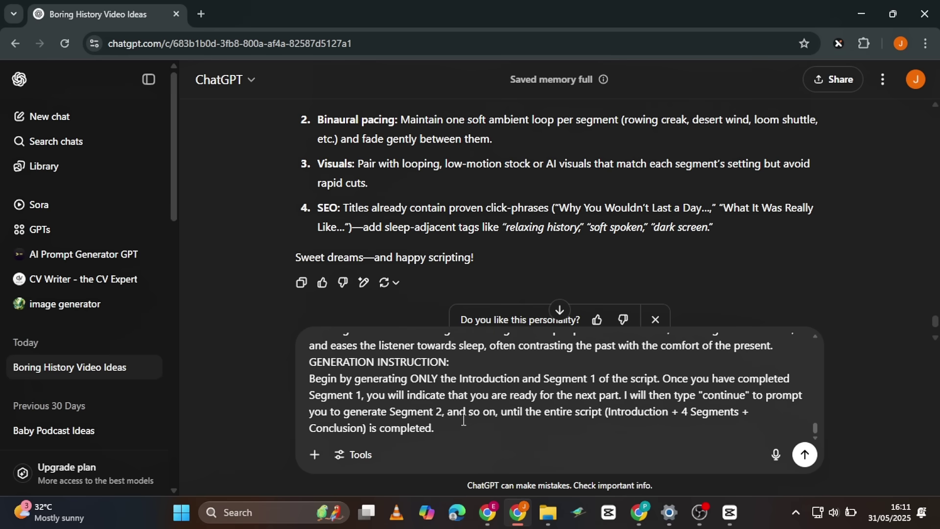
Add the chosen Mughal cook idea to the script prompt and send it to ChatGPT
key("shift+Return")
scroll(315, 277, "up", 10)
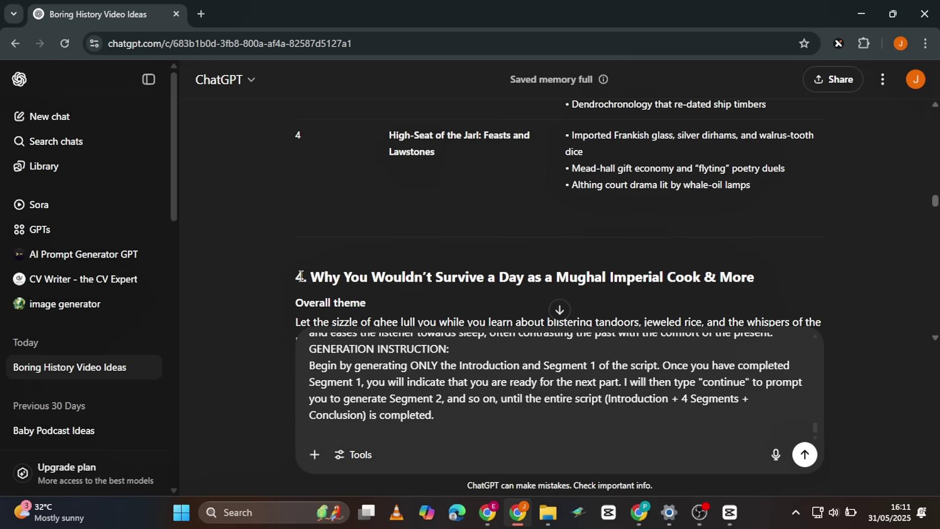
left_click_drag(312, 275, 411, 299)
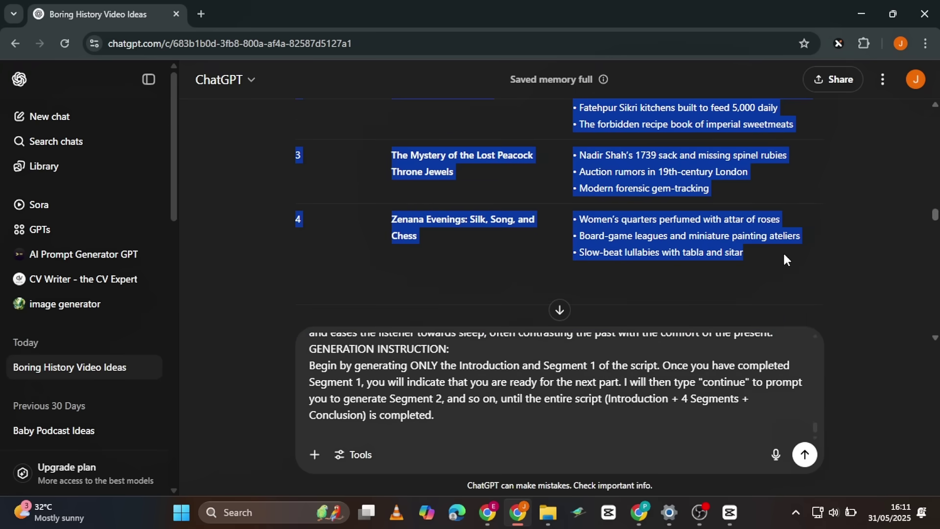
left_click(756, 244)
scroll(729, 231, "down", 10)
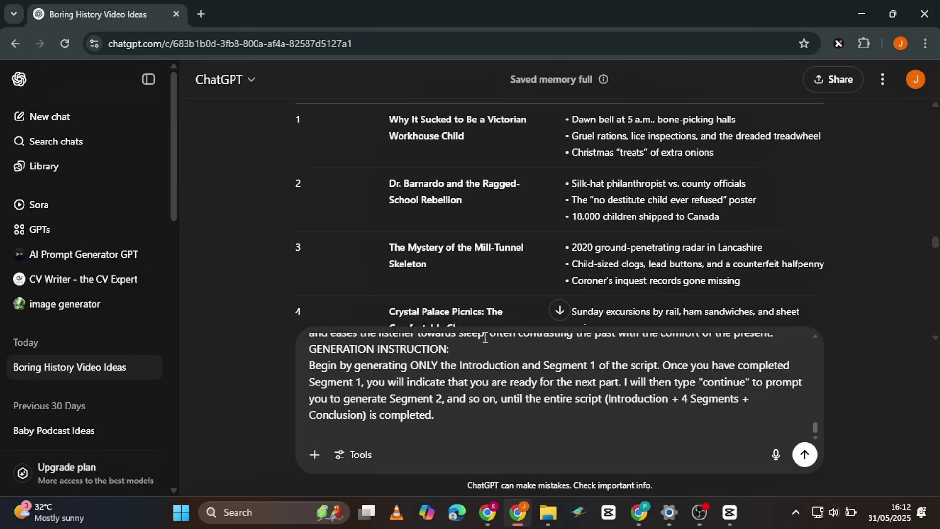
key("ctrl+v")
key("Return")
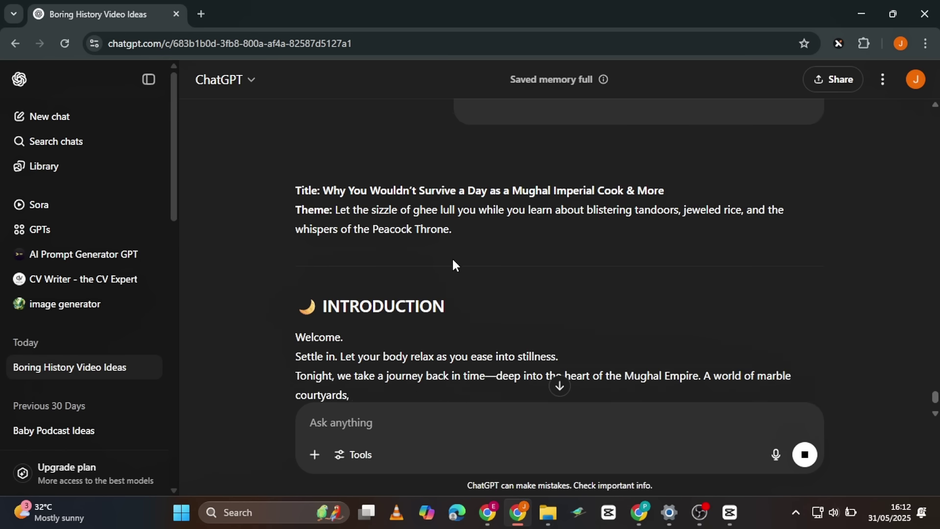
Request the next script segments and keep the left of the two responses
scroll(479, 300, "down", 5)
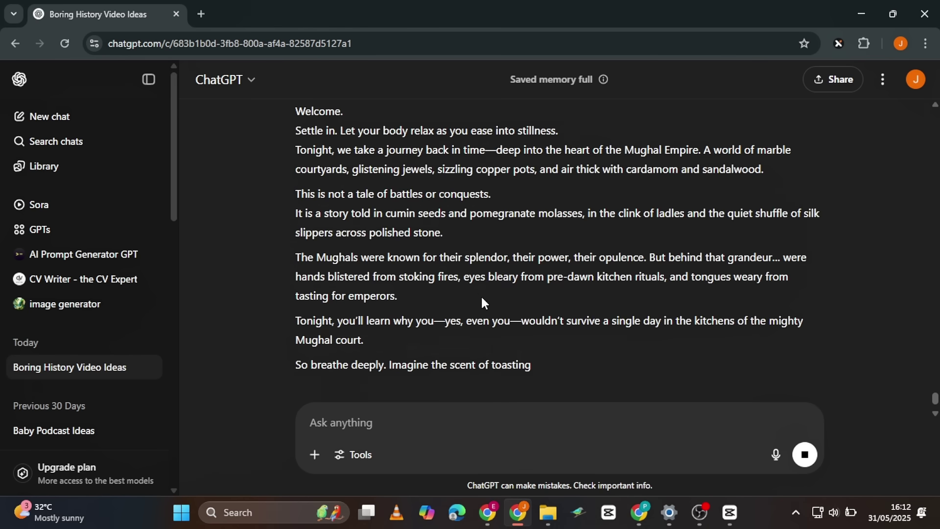
scroll(479, 292, "down", 10)
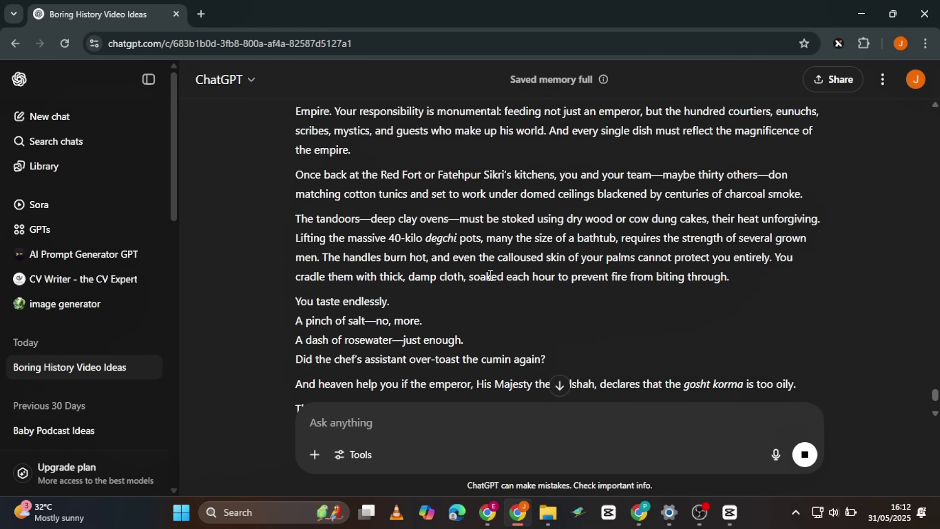
scroll(572, 234, "down", 15)
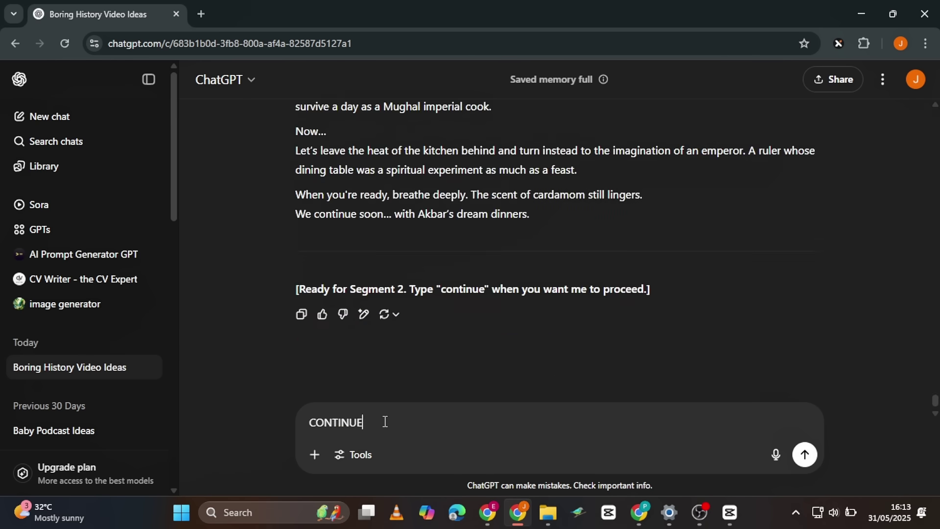
key("Return")
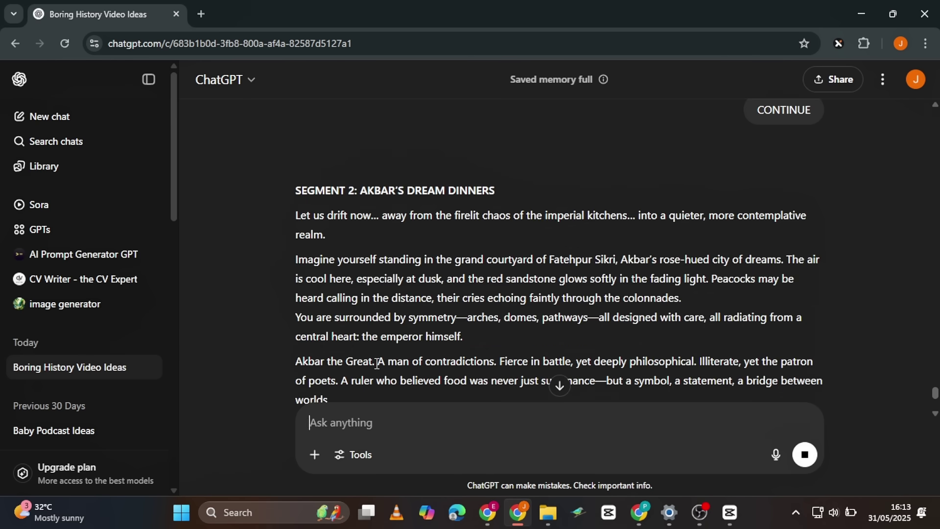
scroll(377, 363, "down", 5)
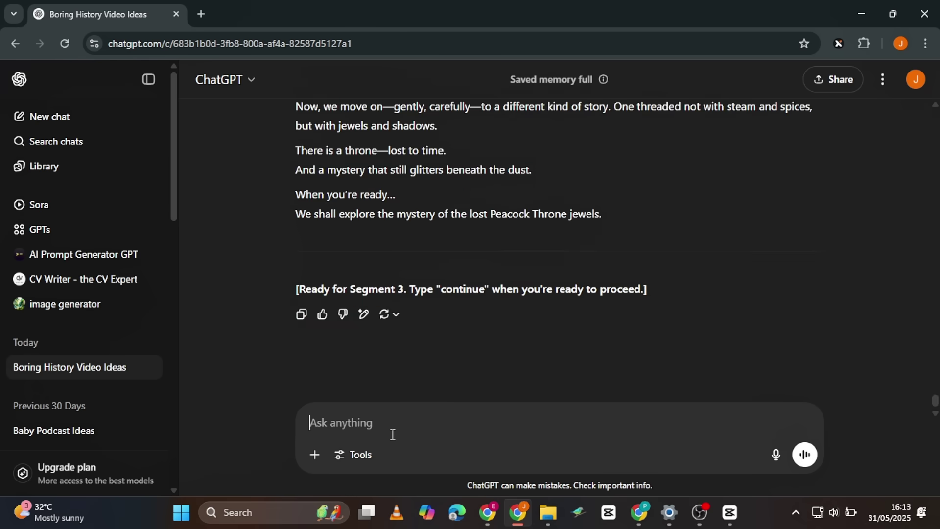
key("Return")
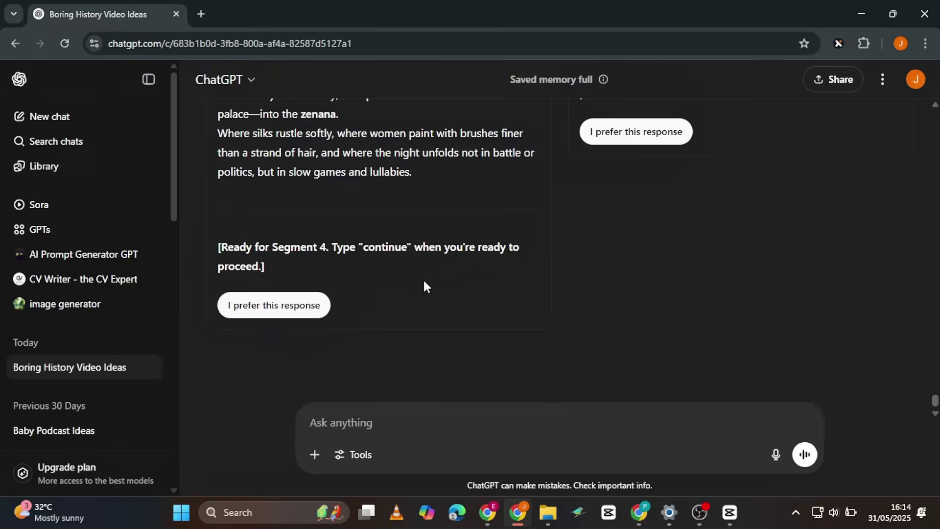
left_click(287, 319)
Keep requesting script parts until the final Conclusion is generated
type("continue")
key("Return")
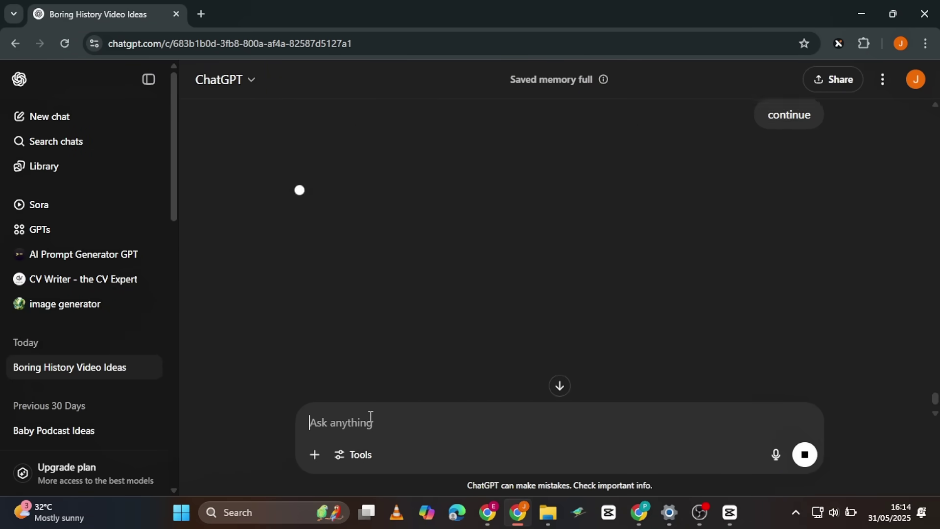
scroll(470, 230, "down", 2)
scroll(470, 225, "down", 10)
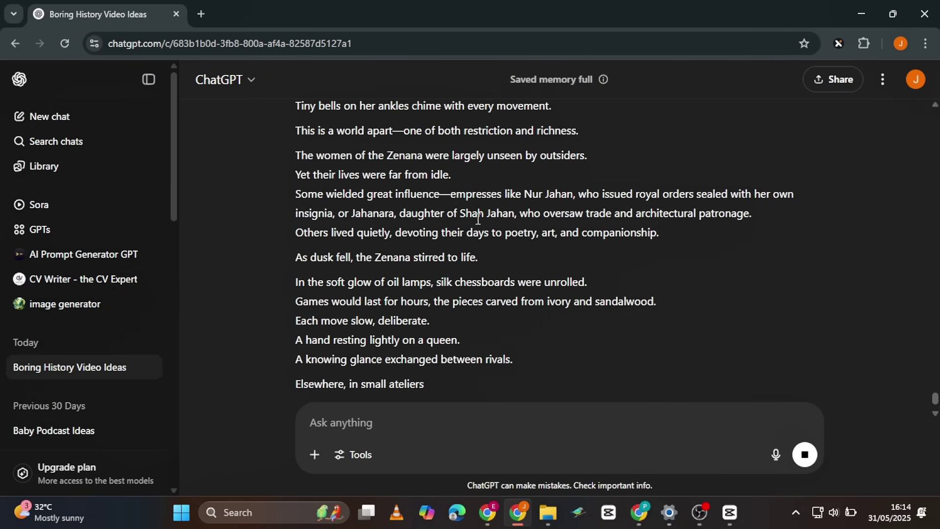
scroll(483, 219, "down", 10)
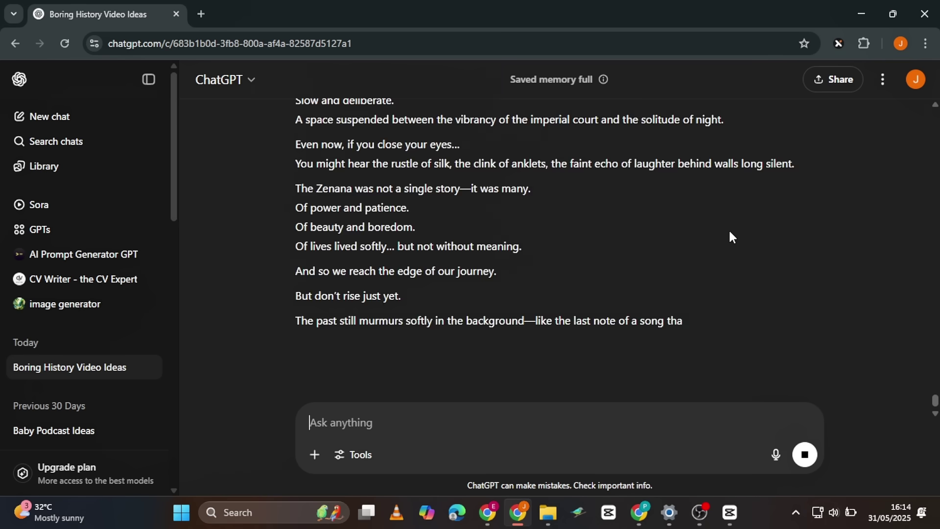
key("Return")
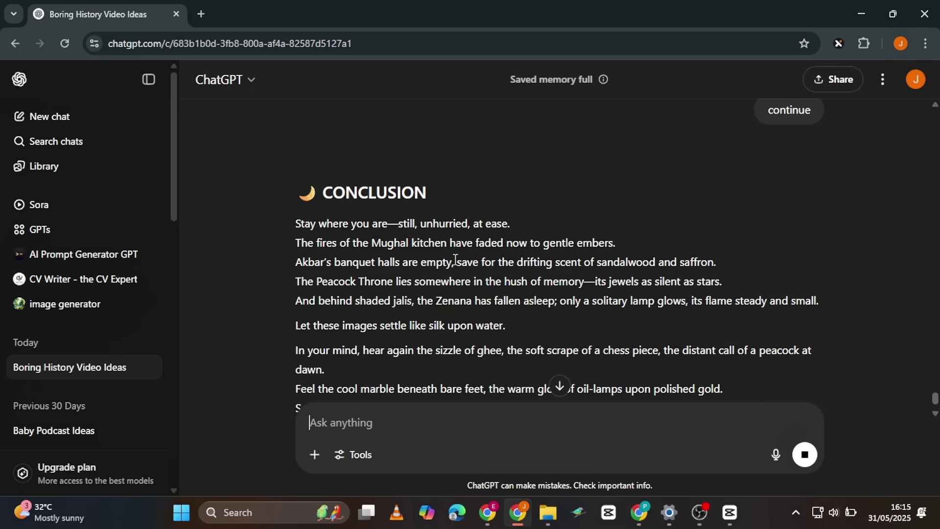
scroll(465, 259, "down", 10)
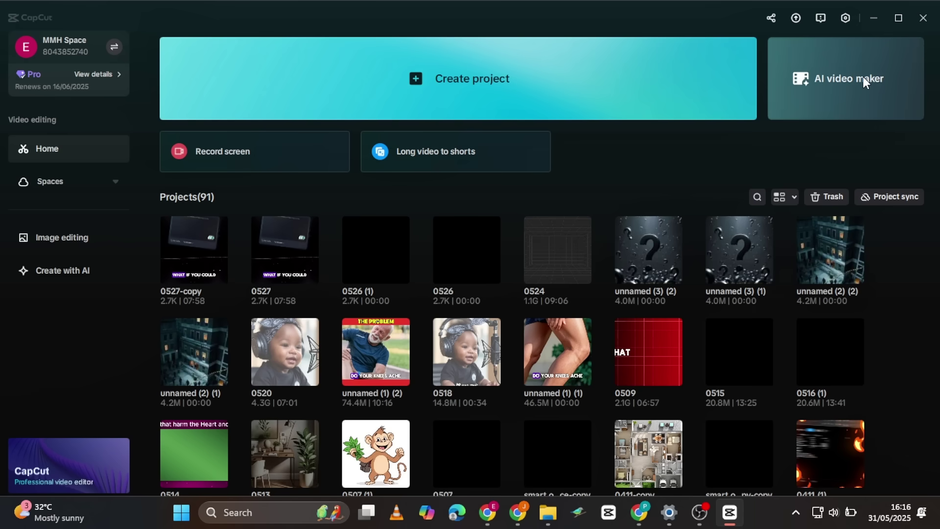
Open CapCut's AI video maker and start an Instant AI video
left_click(862, 76)
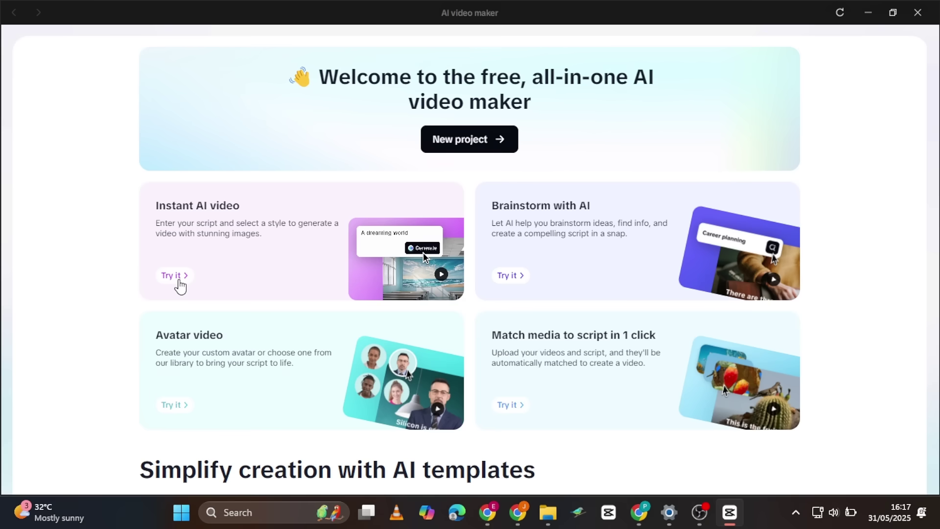
left_click(178, 279)
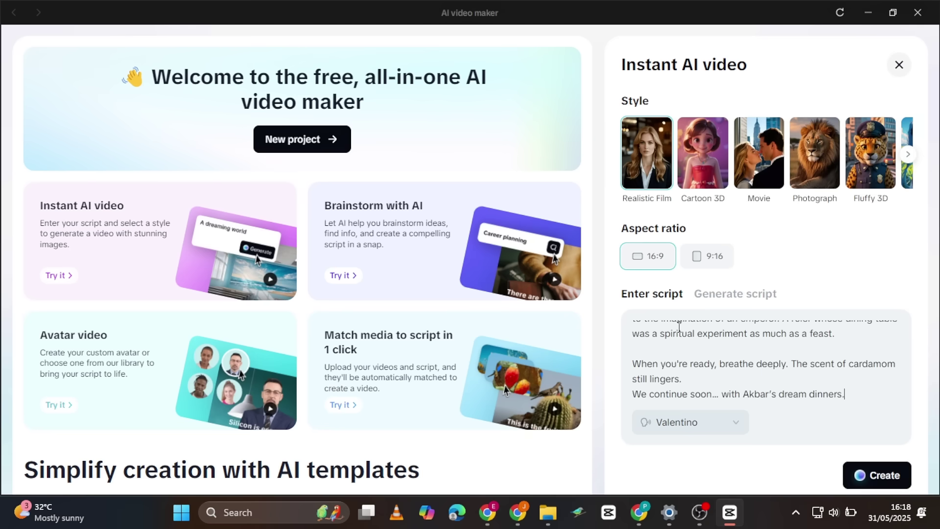
Set the instant AI video's visual style to Prehistoric
scroll(747, 365, "up", 5)
scroll(734, 356, "down", 5)
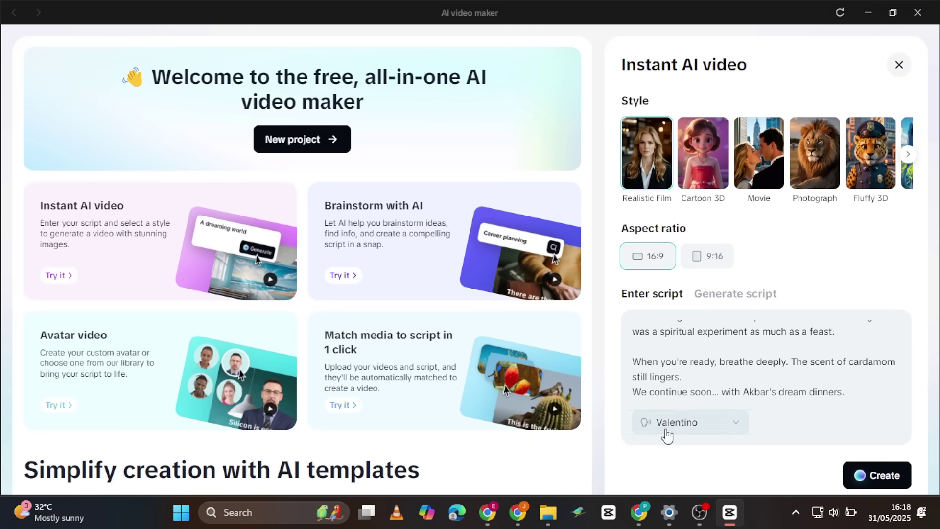
left_click(908, 155)
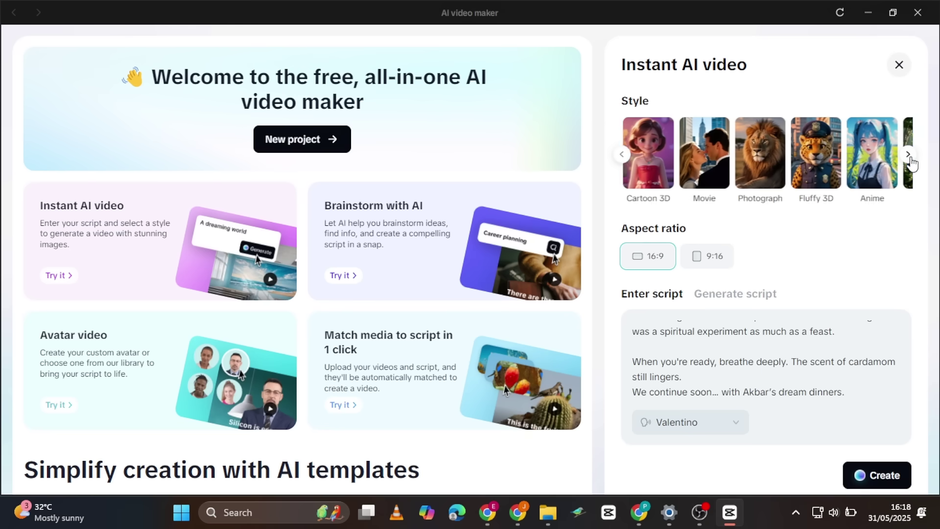
left_click(909, 155)
left_click(909, 155)
left_click(747, 165)
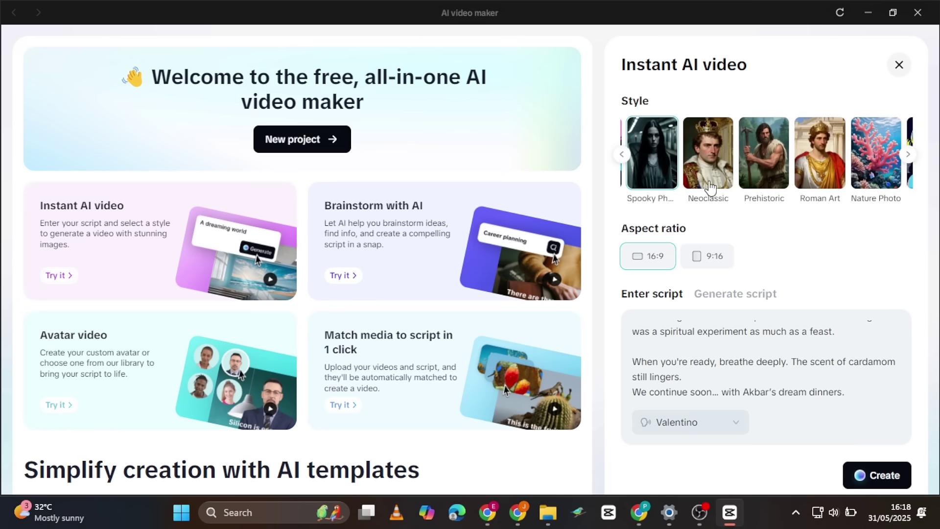
left_click(764, 167)
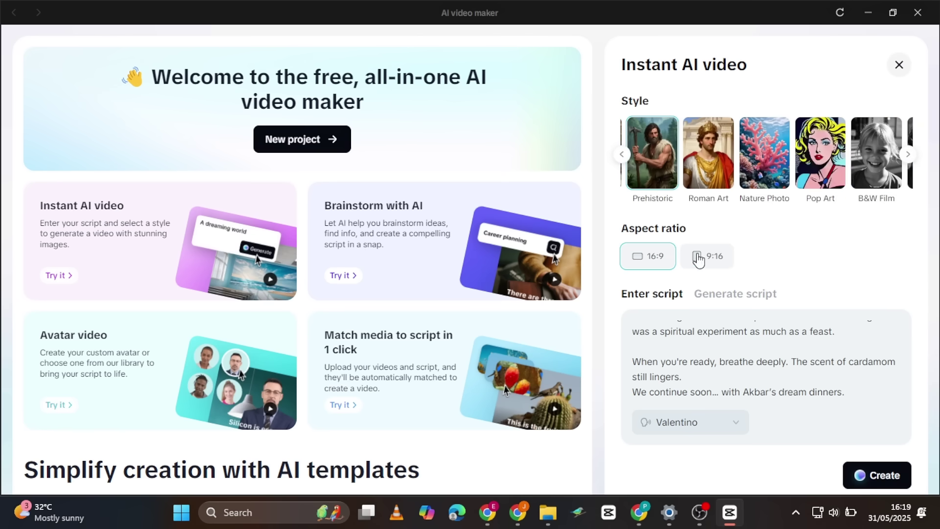
Keep Valentino as the narration voice
left_click(704, 431)
scroll(703, 262, "down", 5)
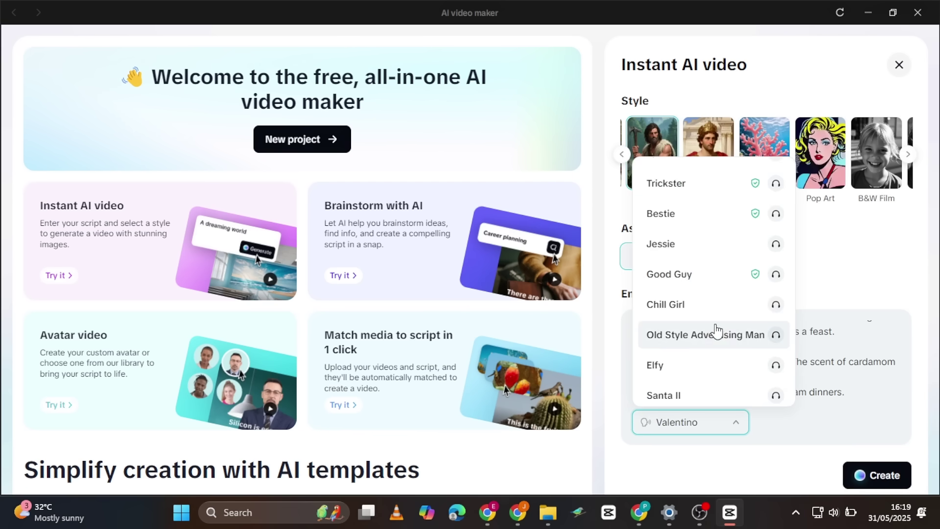
scroll(715, 330, "up", 5)
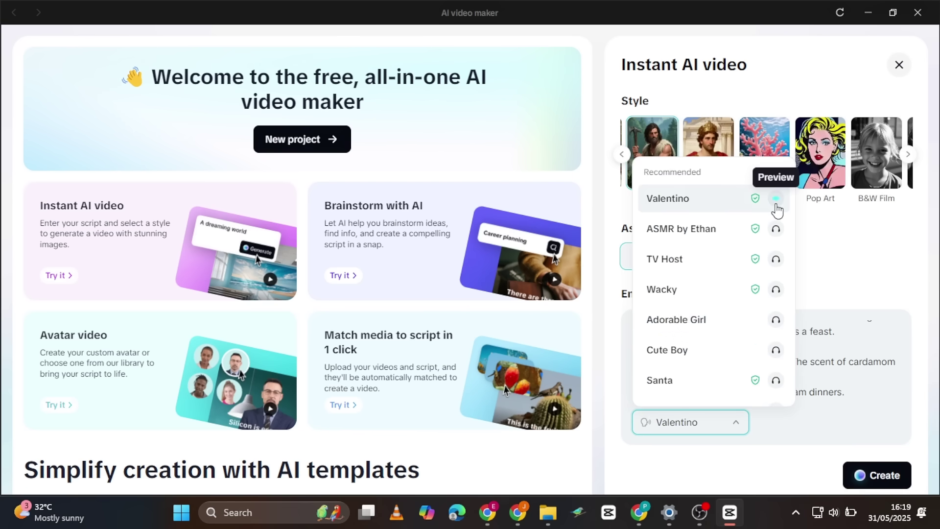
left_click(733, 207)
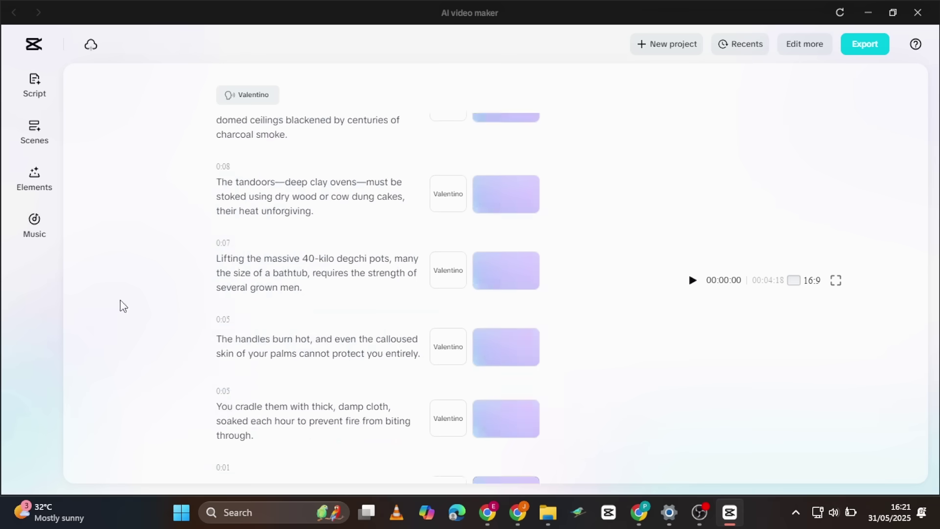
Play the generated video preview full screen, then return to the editor
scroll(293, 313, "up", 5)
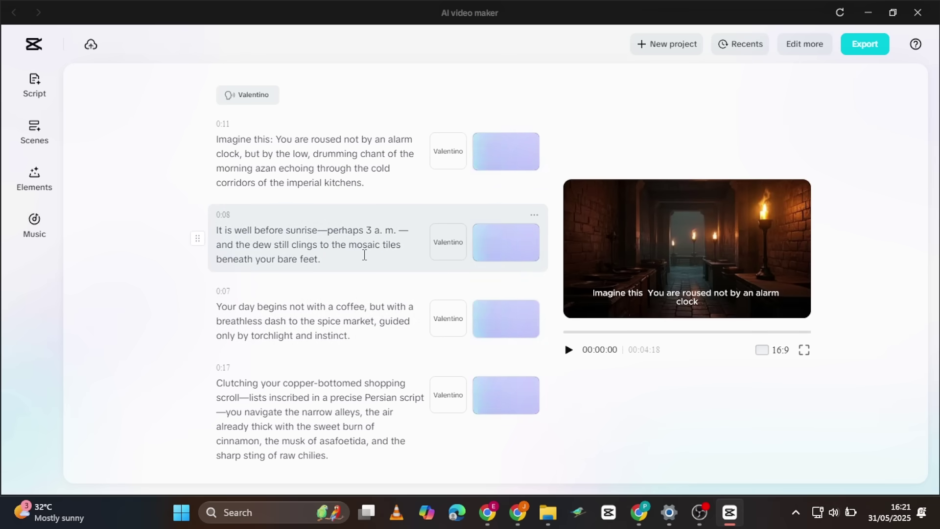
left_click(569, 349)
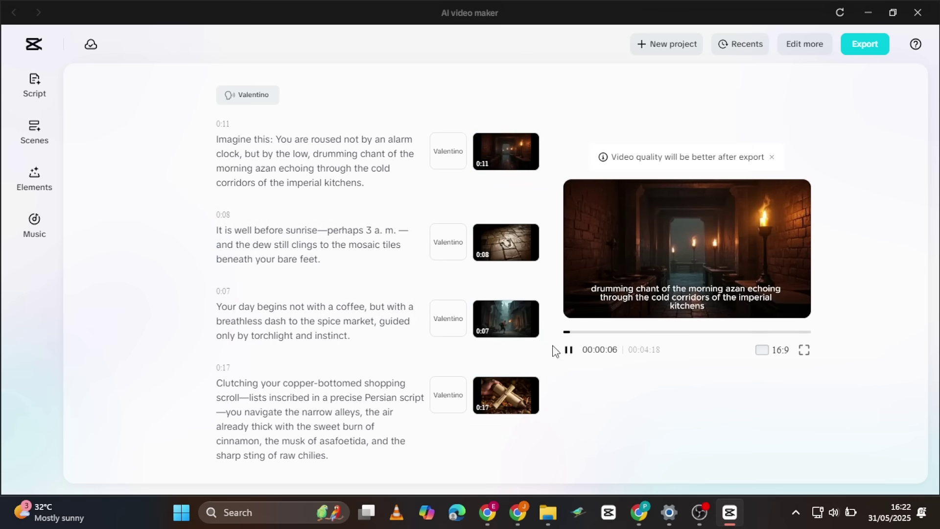
left_click(803, 349)
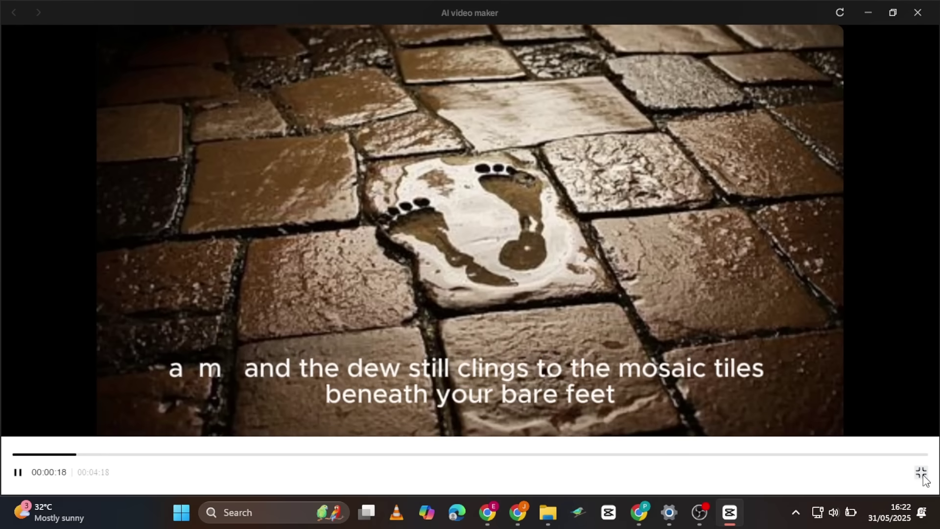
left_click(921, 473)
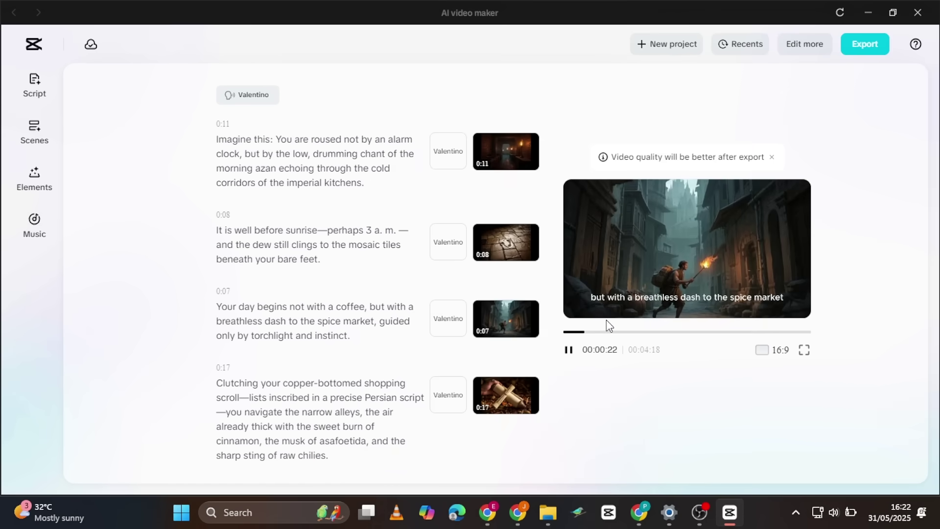
Generate a new AI image for the footprints scene and place the chosen picture
left_click(568, 351)
left_click(506, 259)
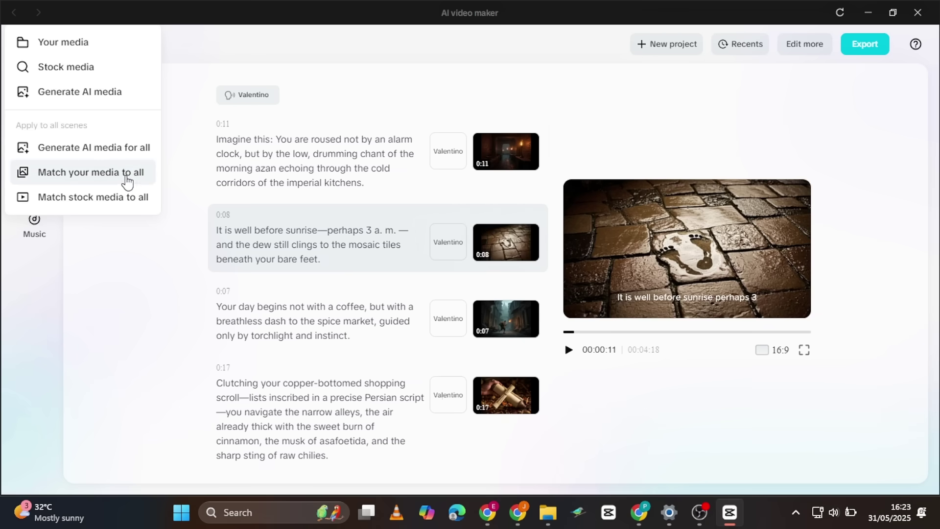
left_click(322, 246)
left_click(482, 247)
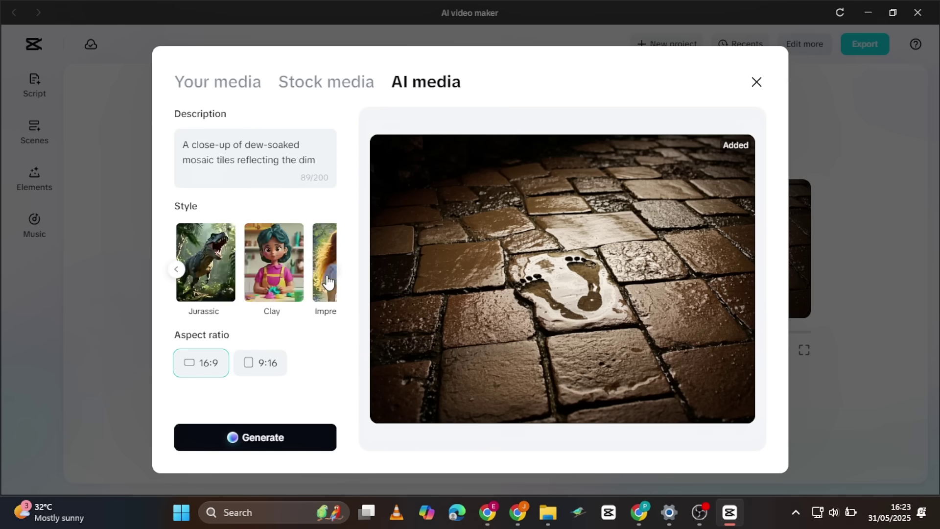
left_click(331, 269)
left_click(264, 281)
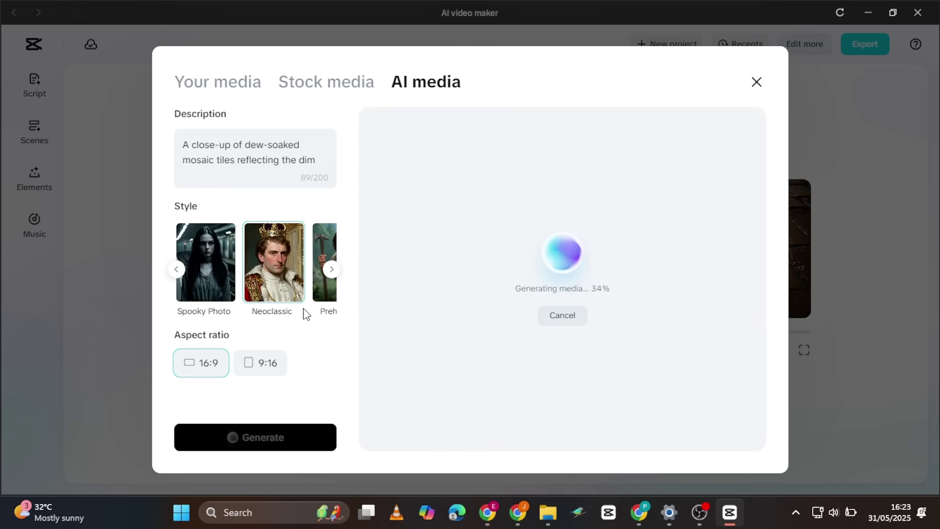
left_click(487, 365)
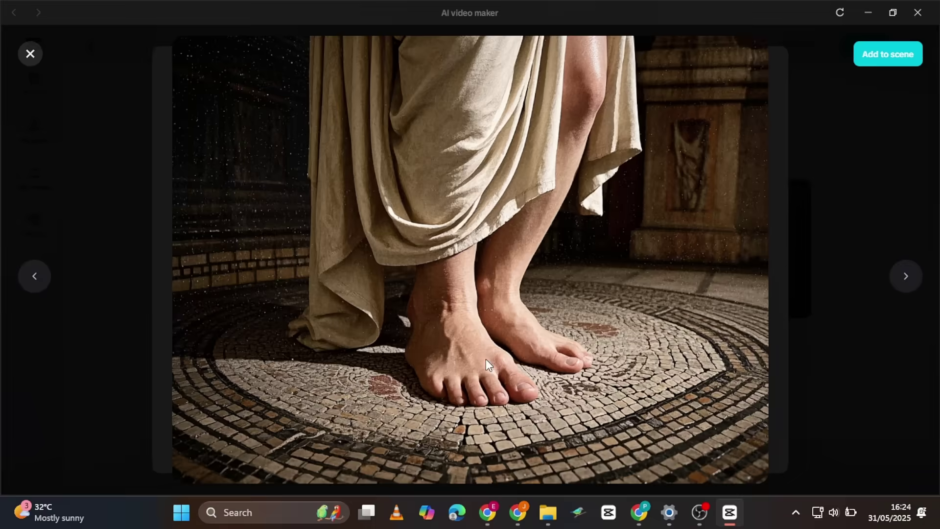
left_click(862, 61)
left_click(757, 82)
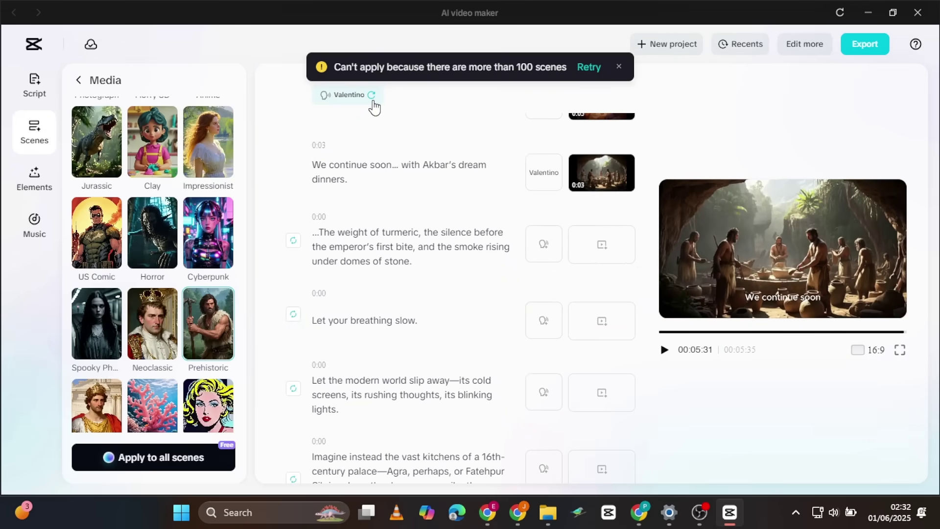
Generate AI images for the Akbar scene and the scene before it
left_click(373, 106)
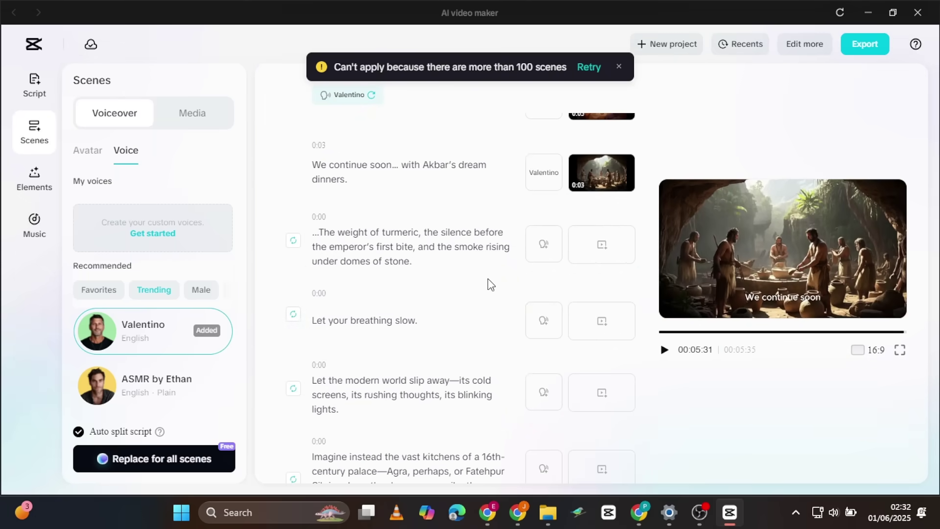
scroll(488, 278, "down", 15)
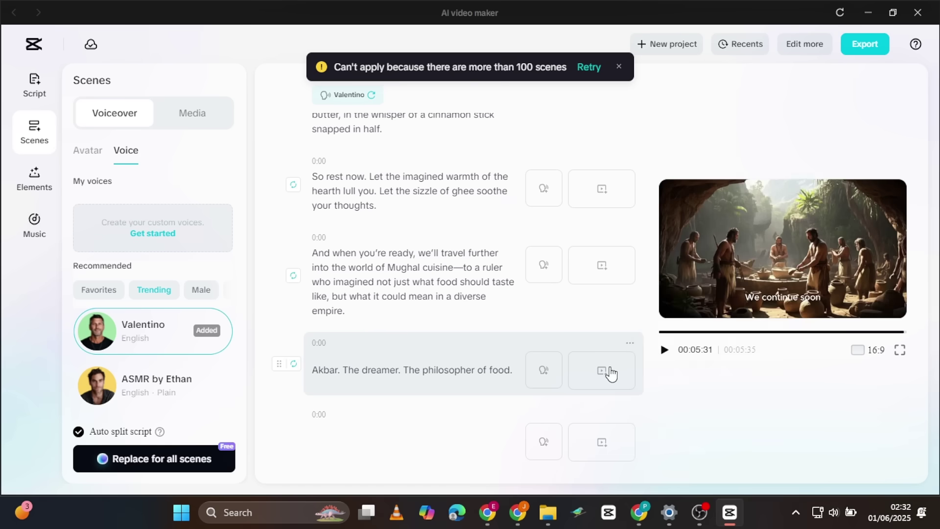
left_click(610, 374)
left_click(699, 375)
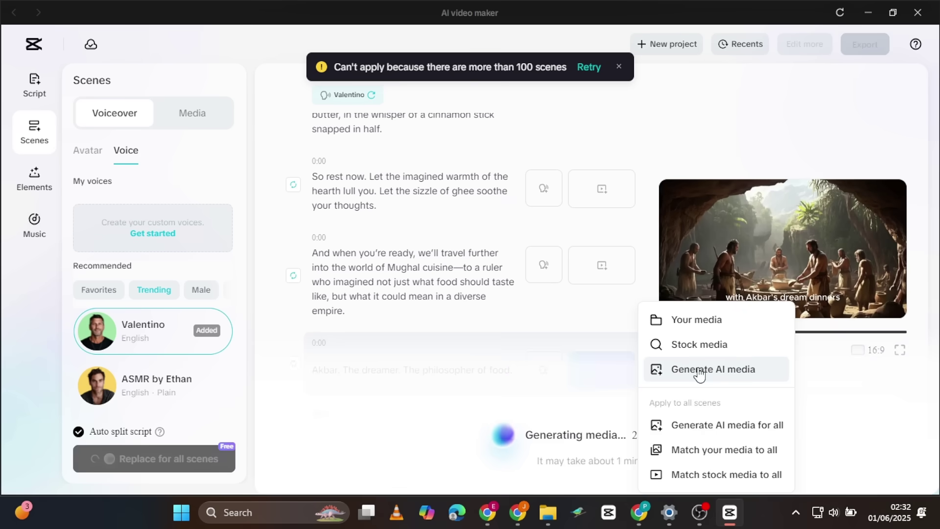
left_click(595, 267)
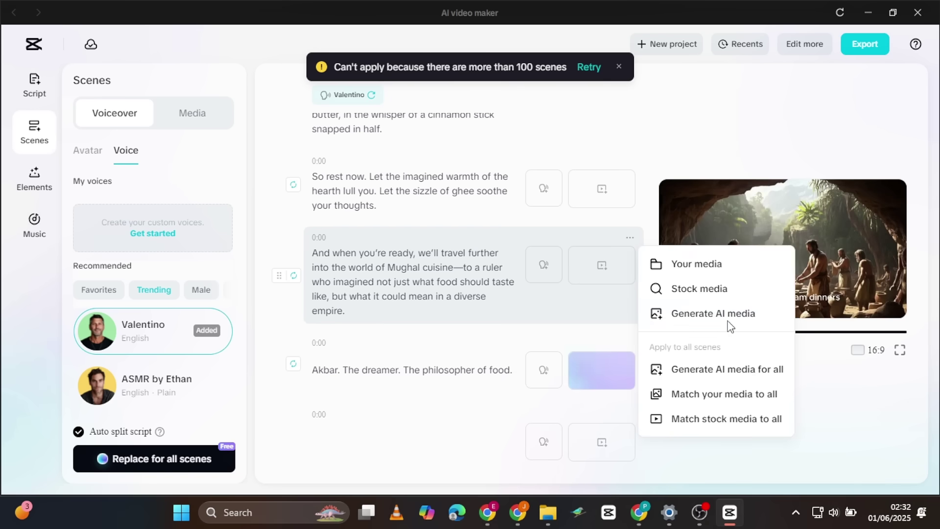
left_click(728, 316)
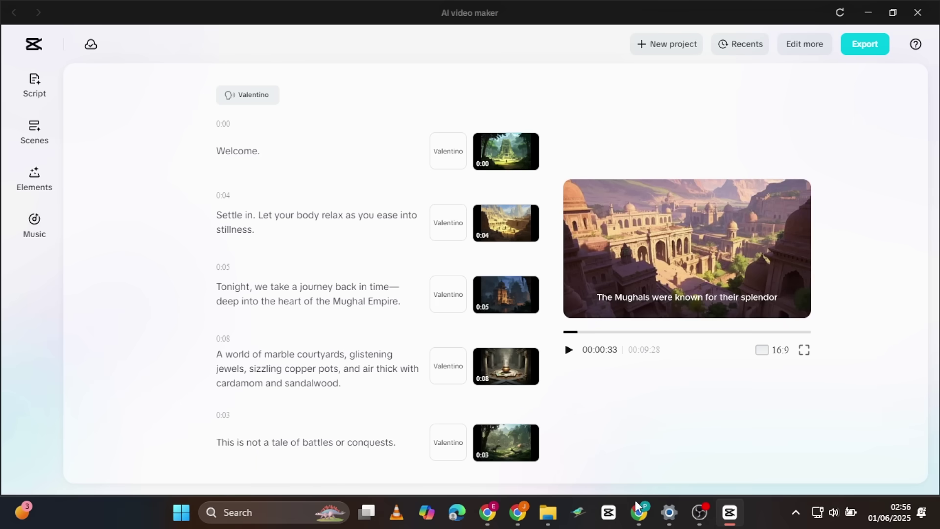
Turn off the caption template in Elements and apply the AI edit
left_click(36, 86)
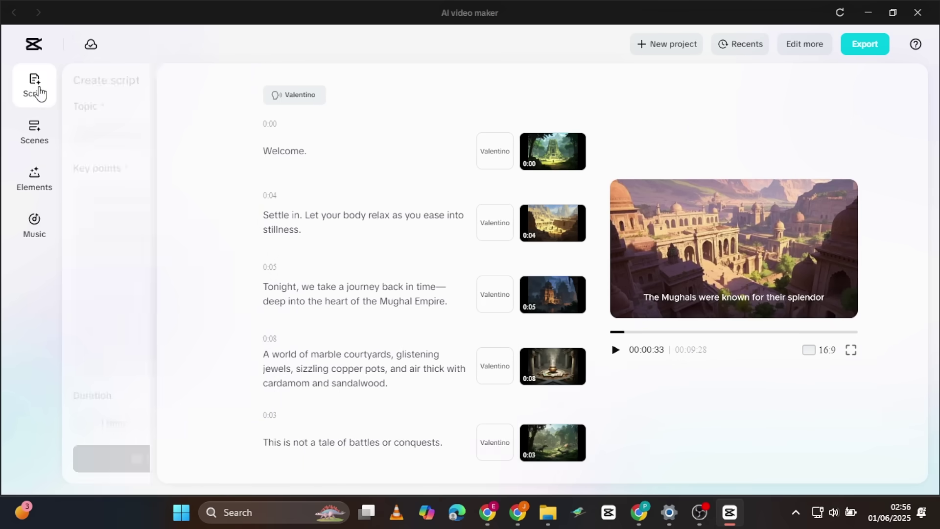
left_click(34, 137)
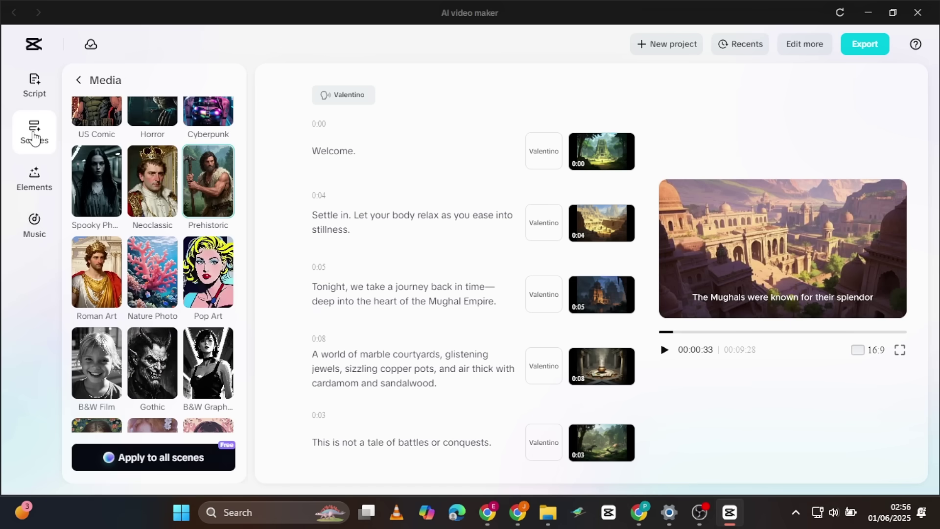
left_click(32, 186)
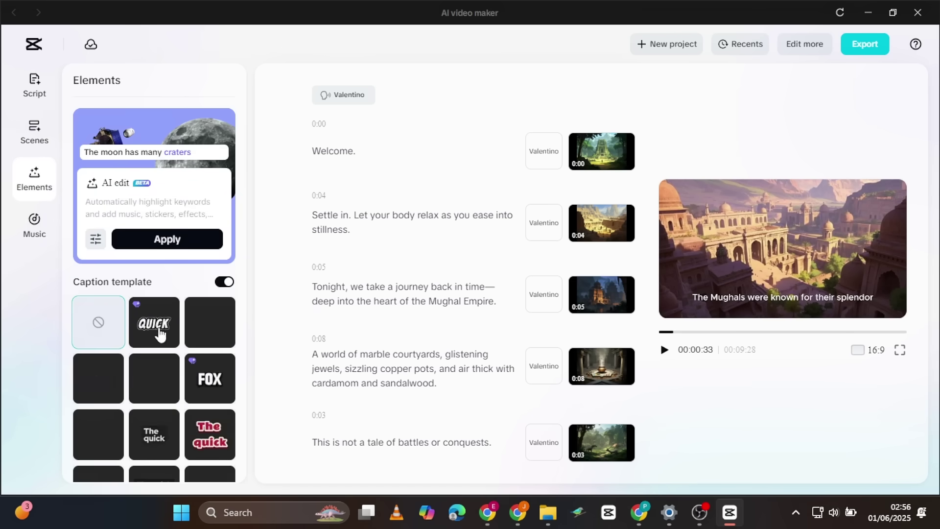
left_click(225, 282)
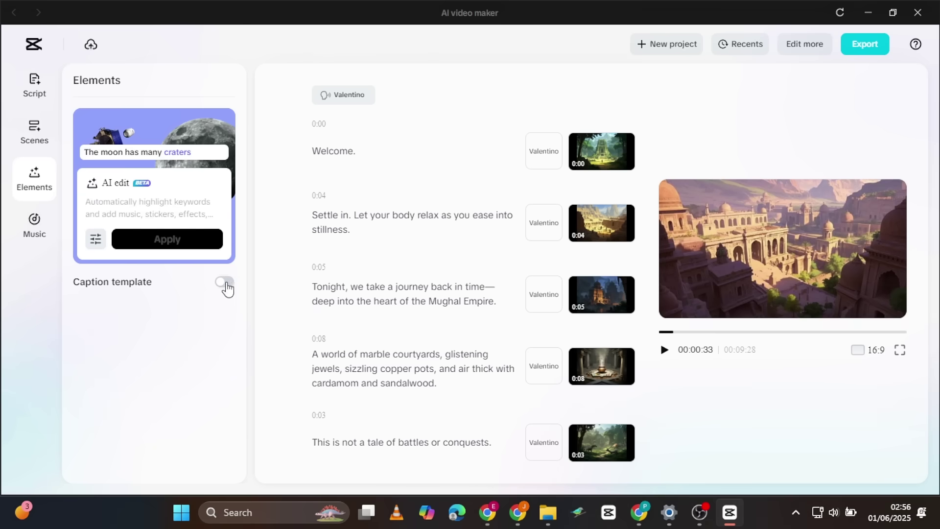
left_click(96, 240)
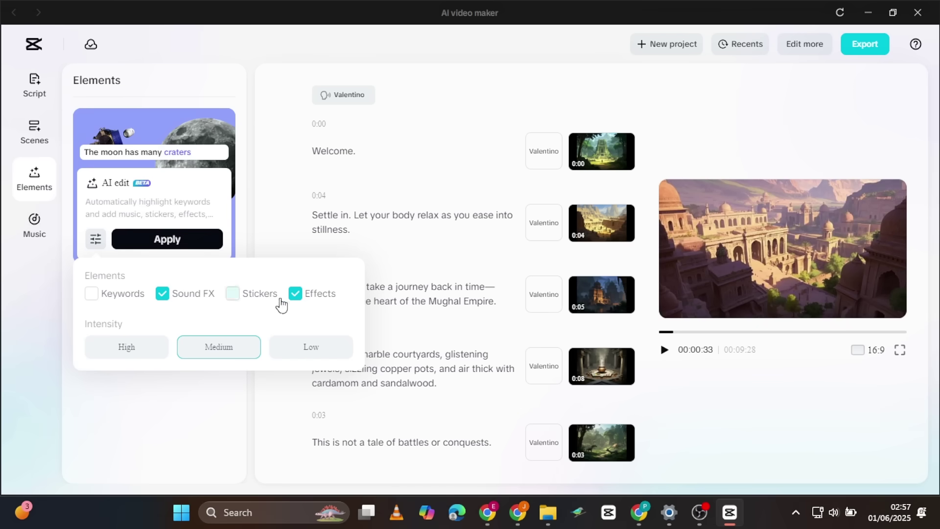
left_click(171, 241)
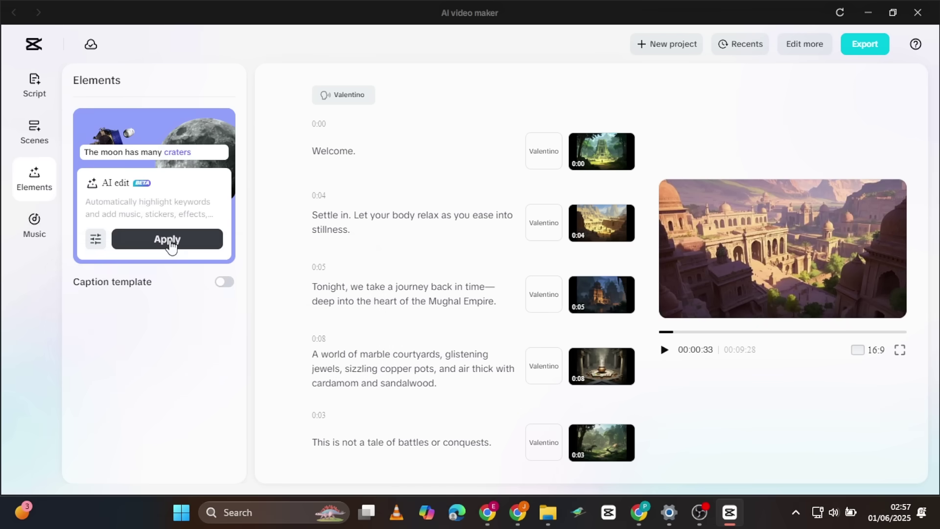
left_click(169, 240)
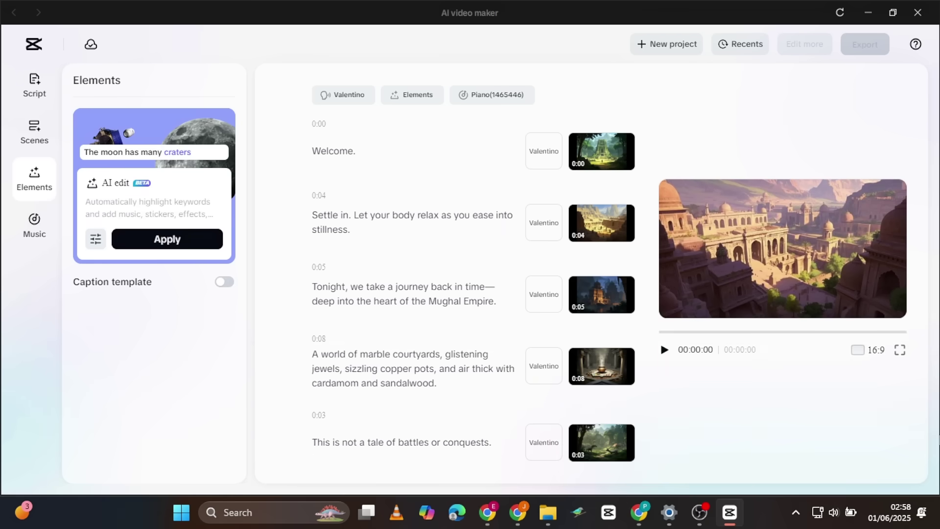
Export the video with the file name 'segment'
left_click(41, 222)
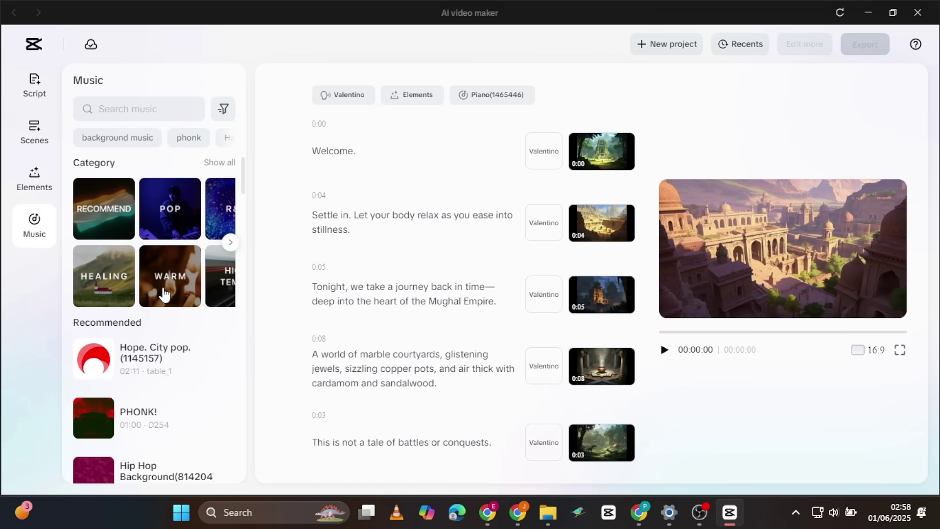
scroll(164, 293, "down", 5)
scroll(169, 274, "up", 5)
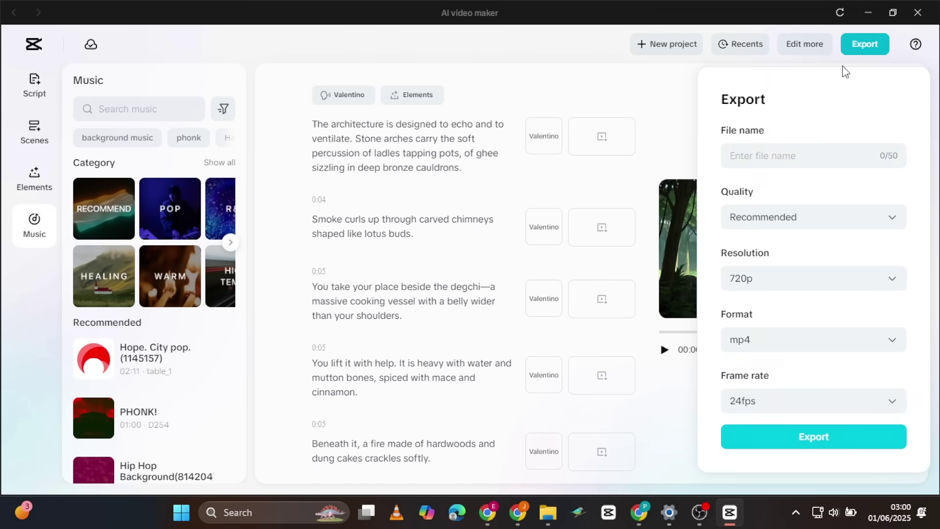
left_click(777, 155)
type("segment")
left_click(809, 437)
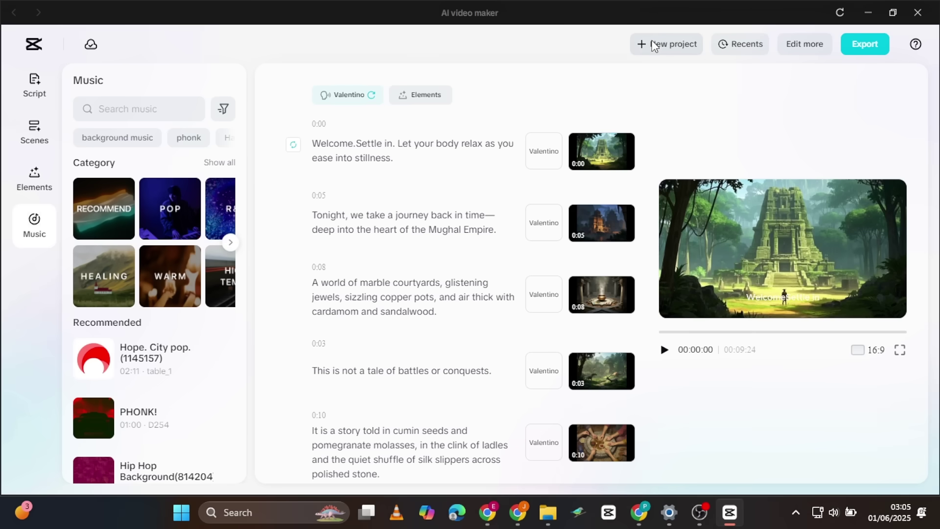
Start a new empty project and copy the rest of the script from ChatGPT
left_click(654, 46)
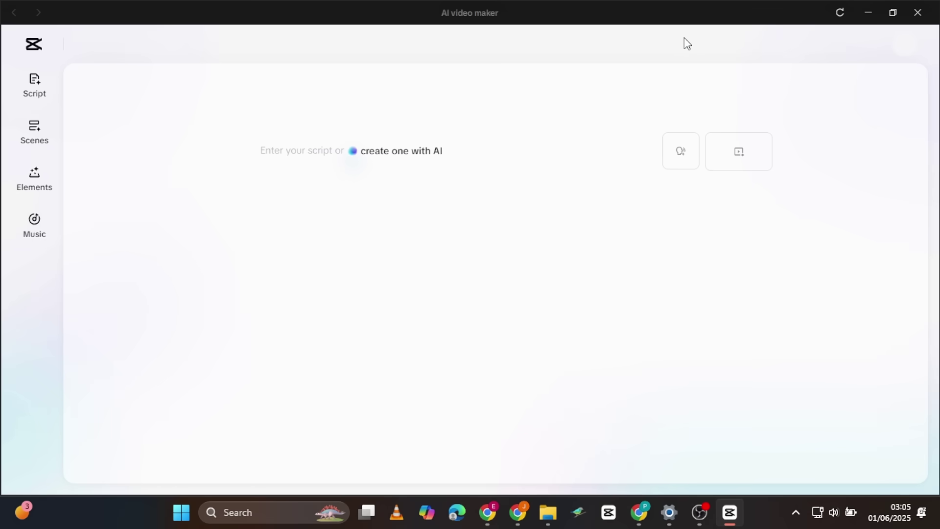
key("alt+Tab")
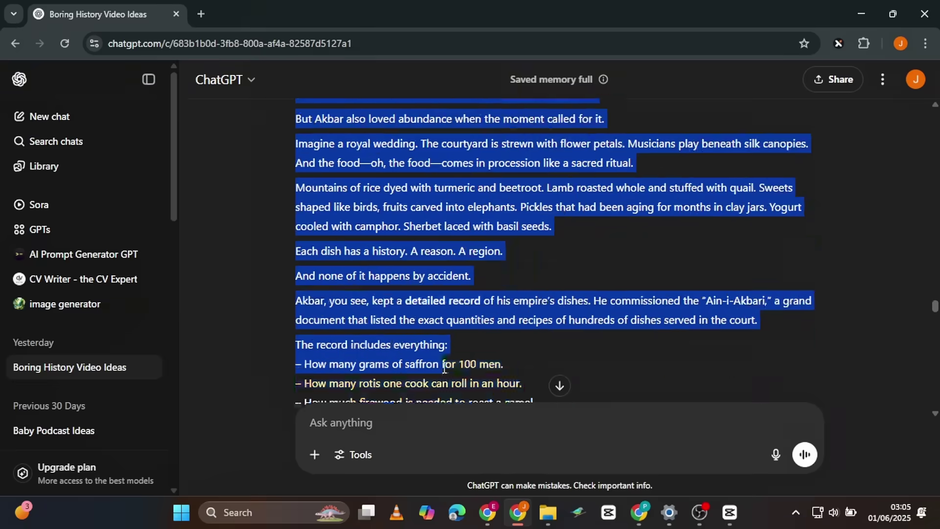
left_click_drag(443, 367, 489, 405)
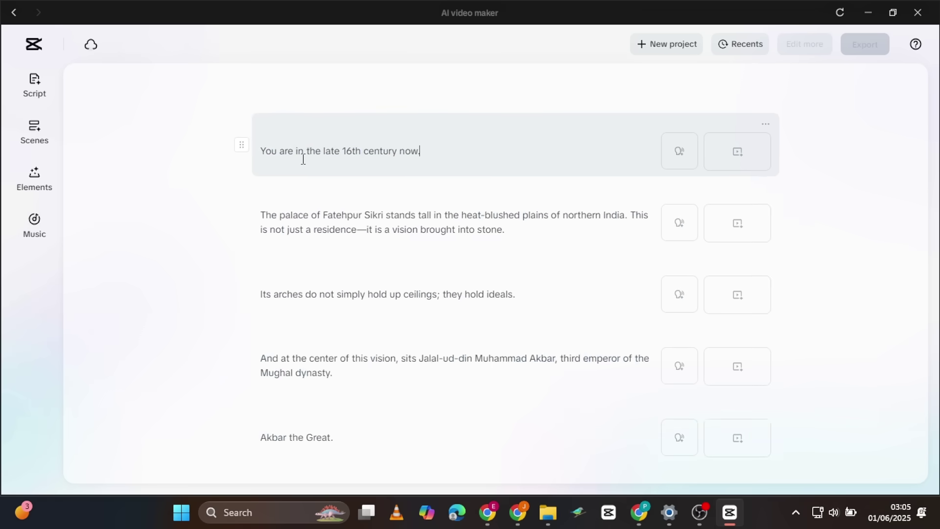
scroll(300, 158, "down", 20)
scroll(296, 219, "up", 12)
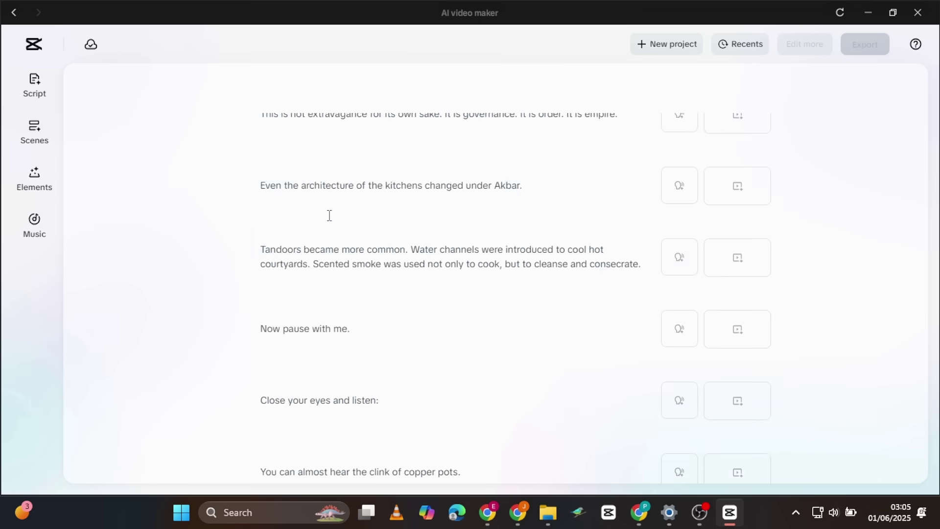
scroll(329, 215, "up", 15)
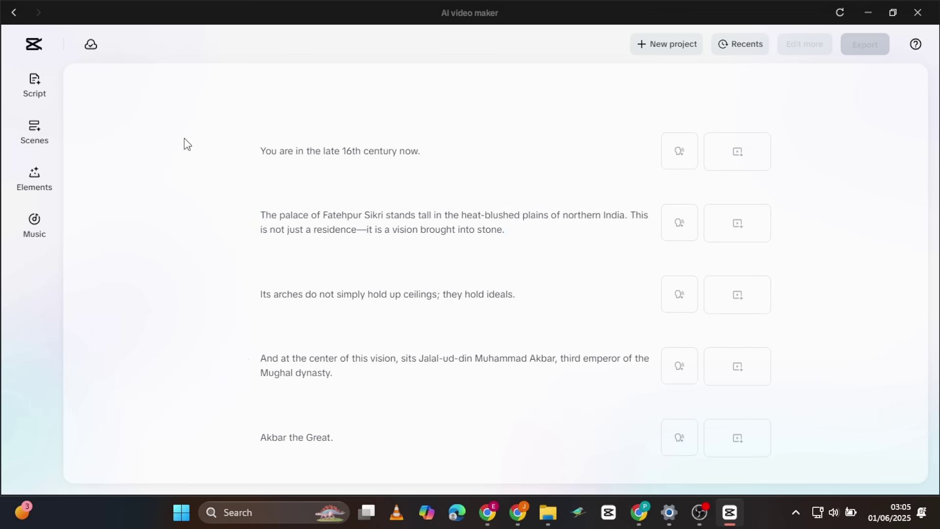
Apply the voiceover to every scene and generate Prehistoric-style AI images for all scenes
left_click(35, 132)
left_click(164, 458)
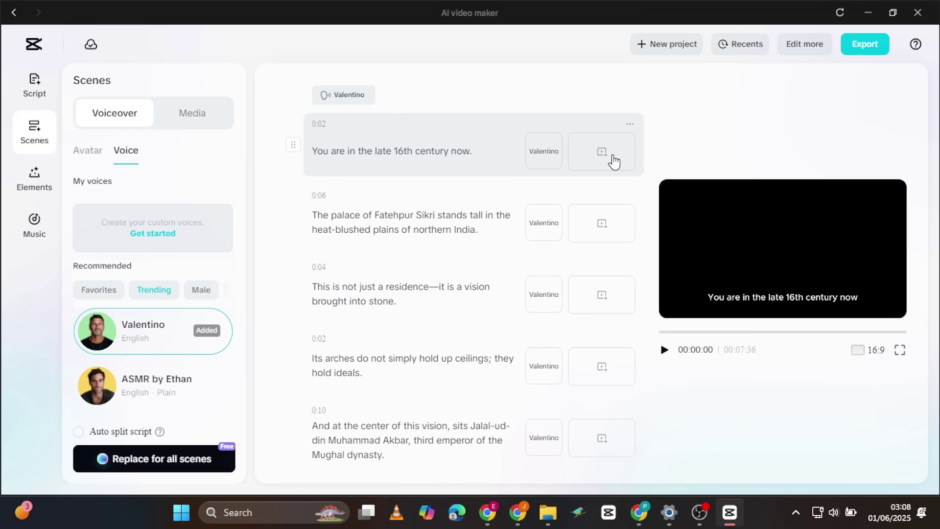
left_click(613, 161)
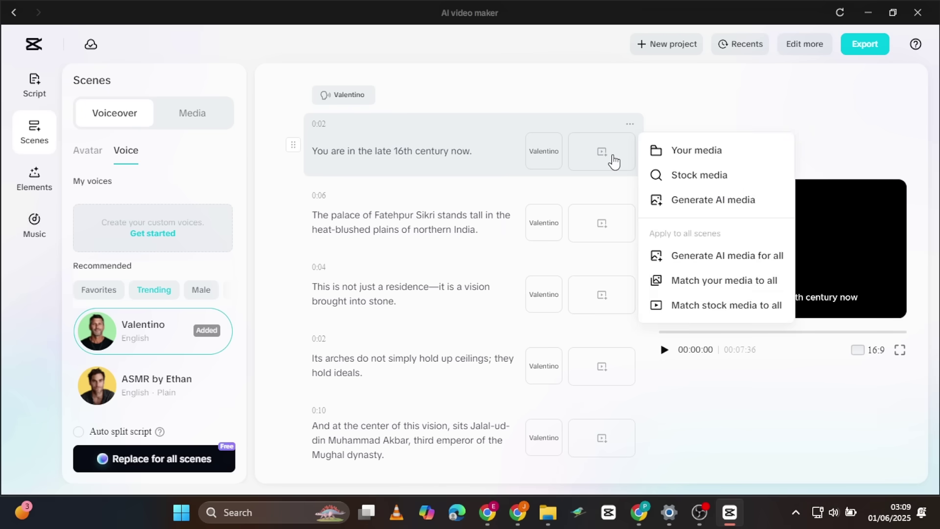
left_click(703, 261)
scroll(218, 273, "down", 5)
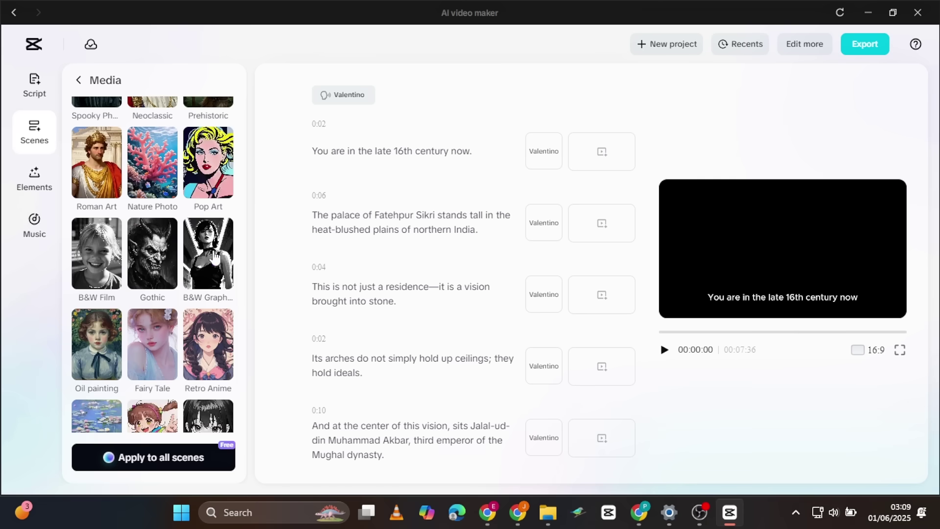
left_click(210, 318)
left_click(189, 464)
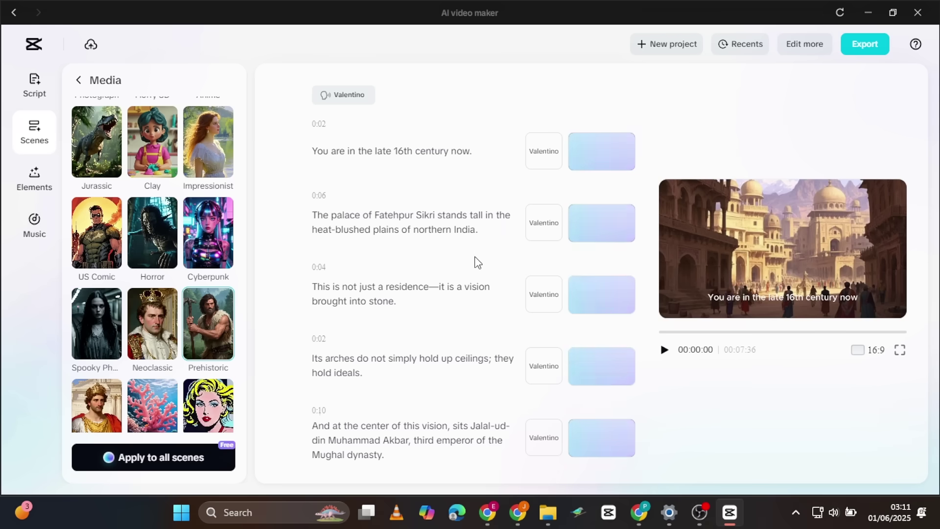
scroll(470, 260, "down", 10)
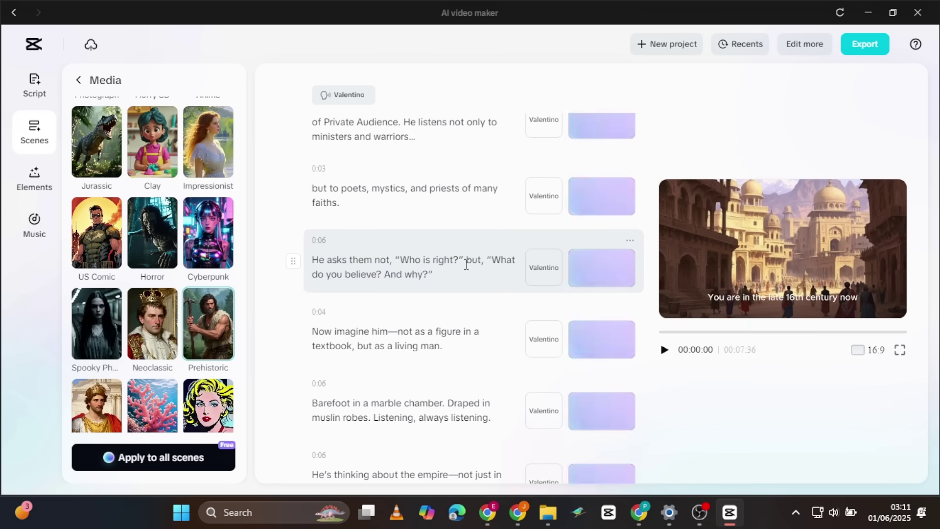
scroll(467, 262, "up", 10)
Turn off captions for the video and bring up the export settings
left_click(35, 182)
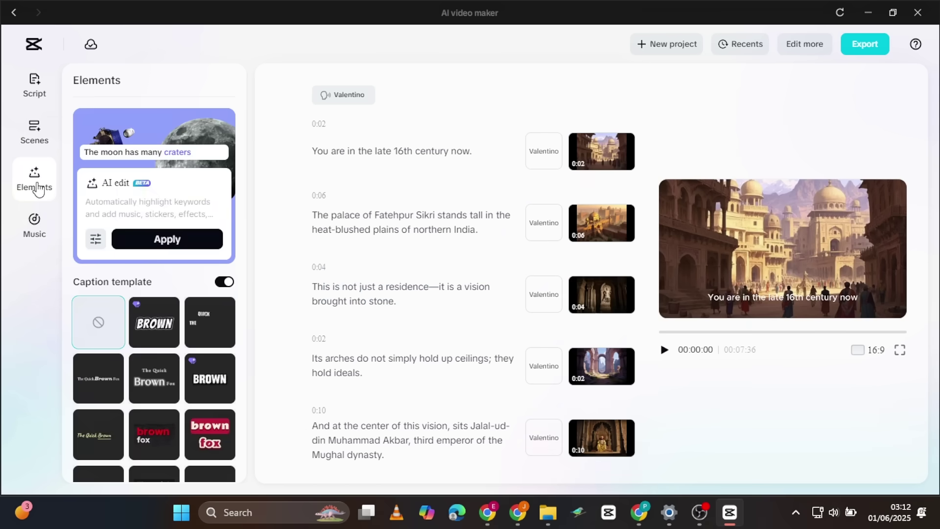
left_click(225, 289)
left_click(864, 47)
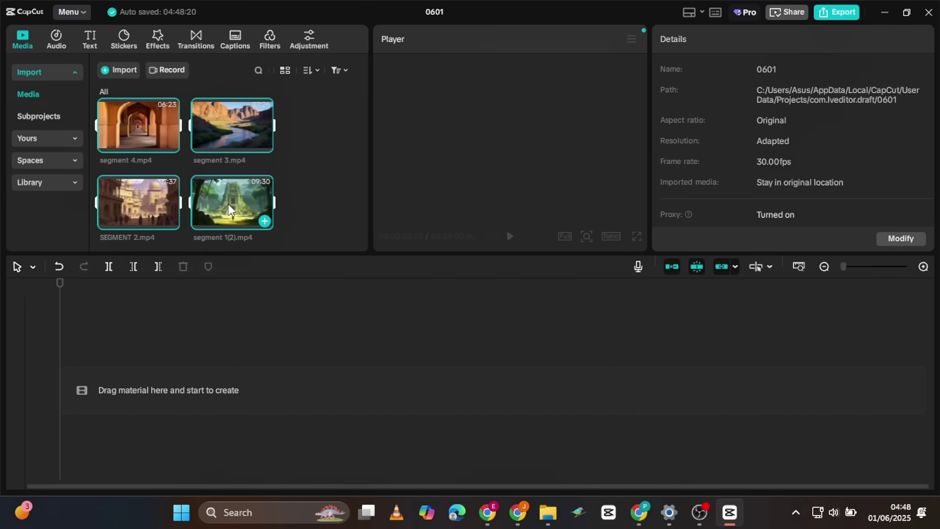
Place segment clips 1, 2, 3 and 4 end to end on the main timeline track
left_click_drag(230, 210, 147, 373)
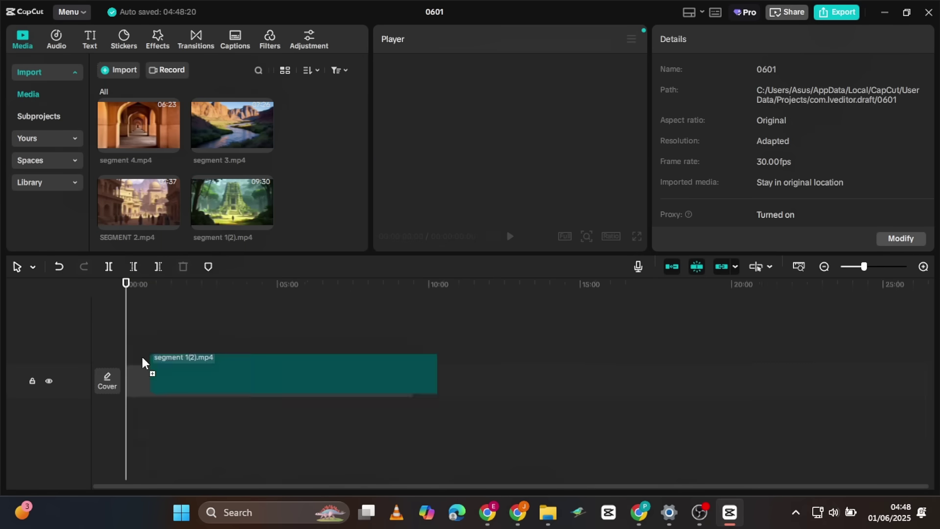
left_click_drag(139, 202, 392, 365)
left_click_drag(232, 125, 607, 372)
left_click_drag(138, 125, 856, 367)
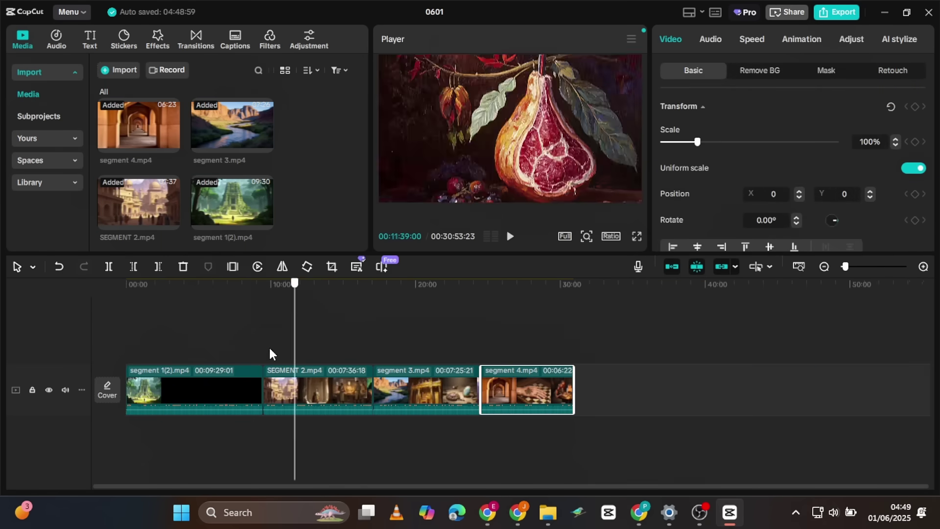
Add the Vapor video effect above the clips and preview it around 9:37
left_click(158, 39)
left_click(165, 69)
type("V")
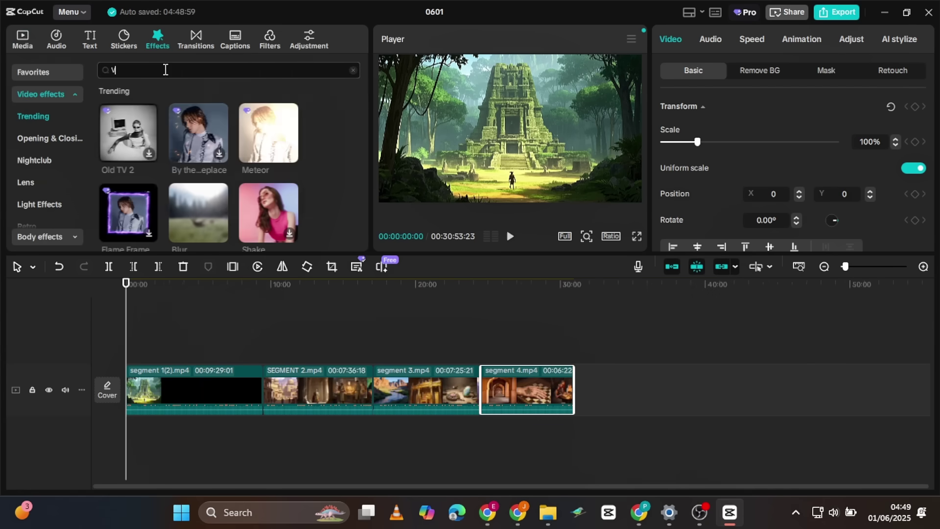
type("APOR")
key("Return")
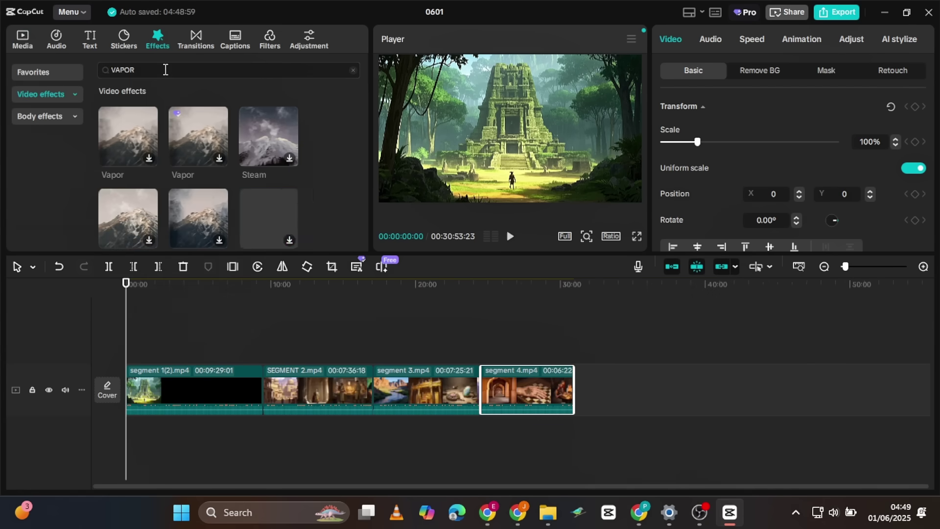
left_click_drag(129, 142, 136, 350)
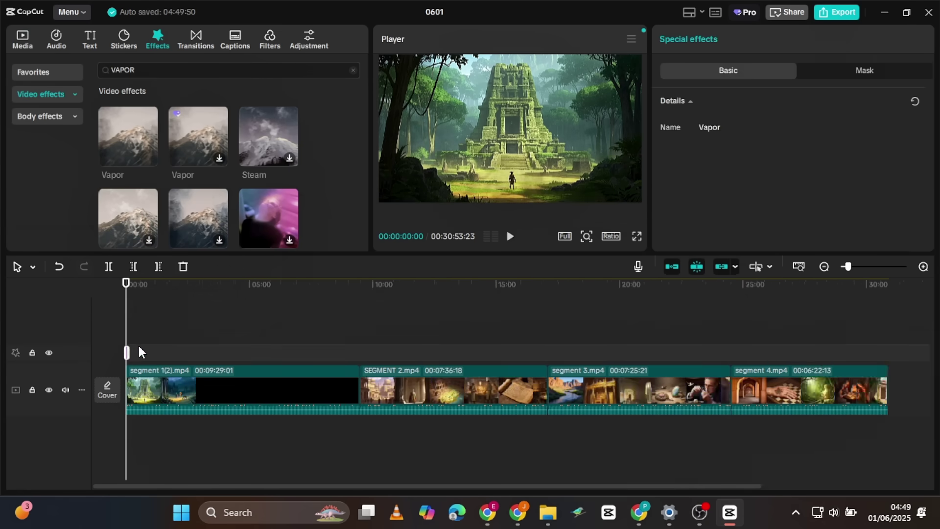
key("space")
left_click(187, 284)
scroll(225, 324, "down", 3)
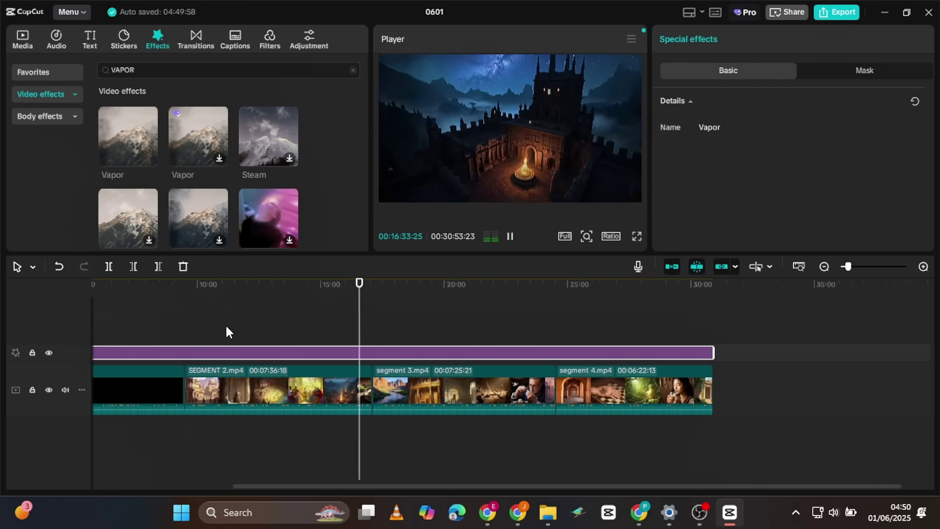
left_click(285, 324)
key("space")
Add the Spark effect on a track above Vapor and check it near 17 minutes
double_click(98, 77)
type("spark")
key("Return")
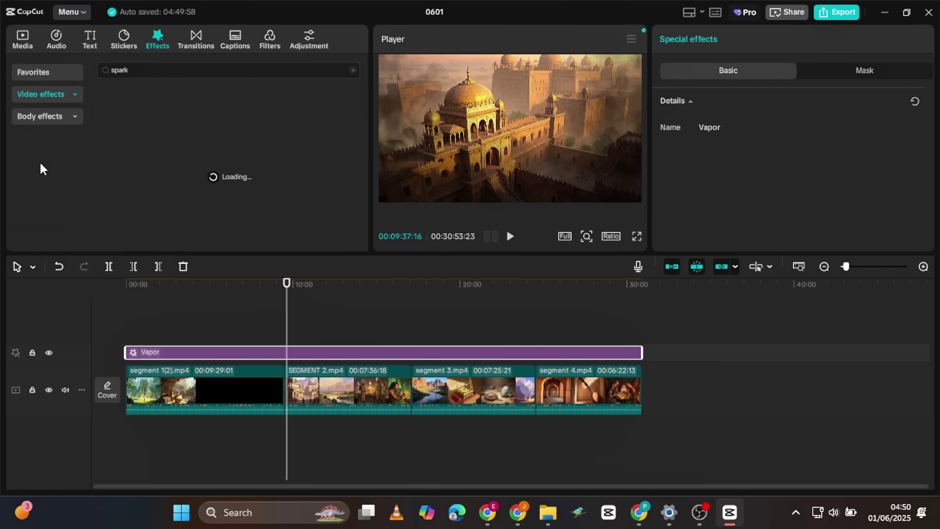
left_click(132, 141)
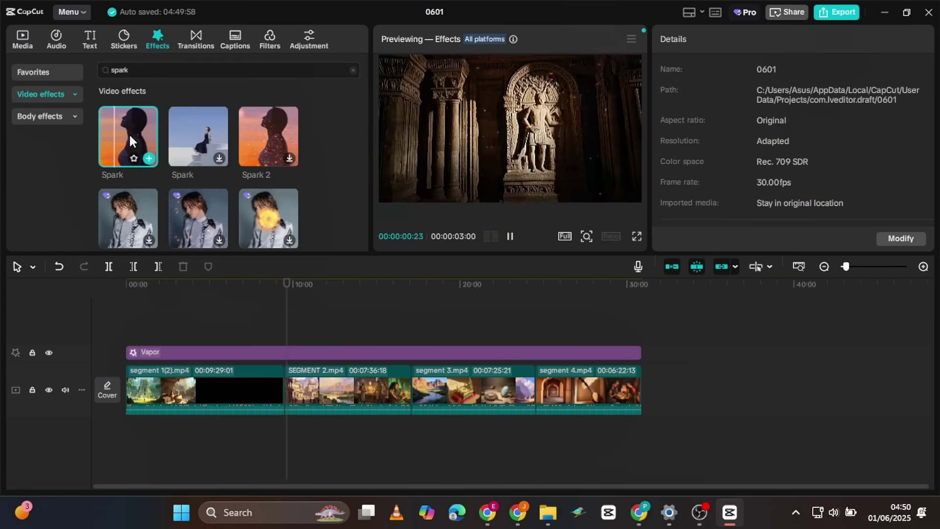
left_click_drag(128, 134, 176, 338)
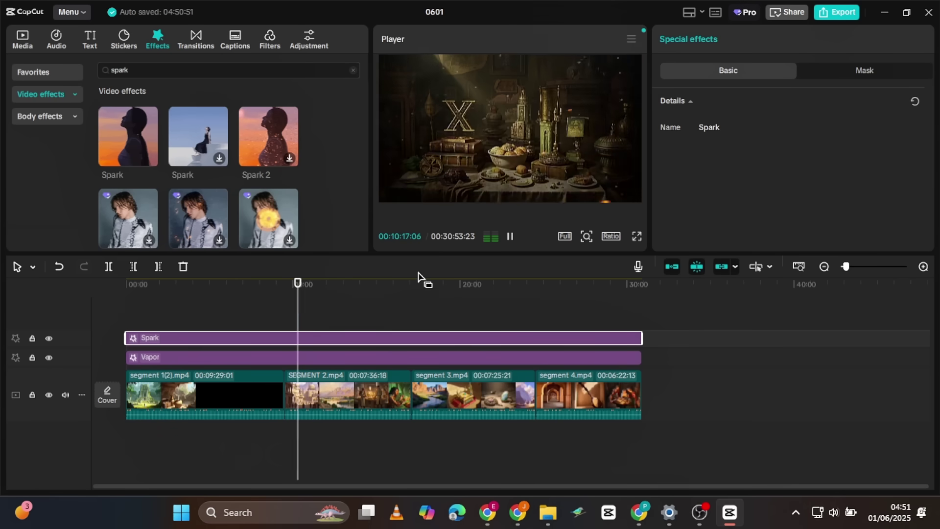
left_click(411, 293)
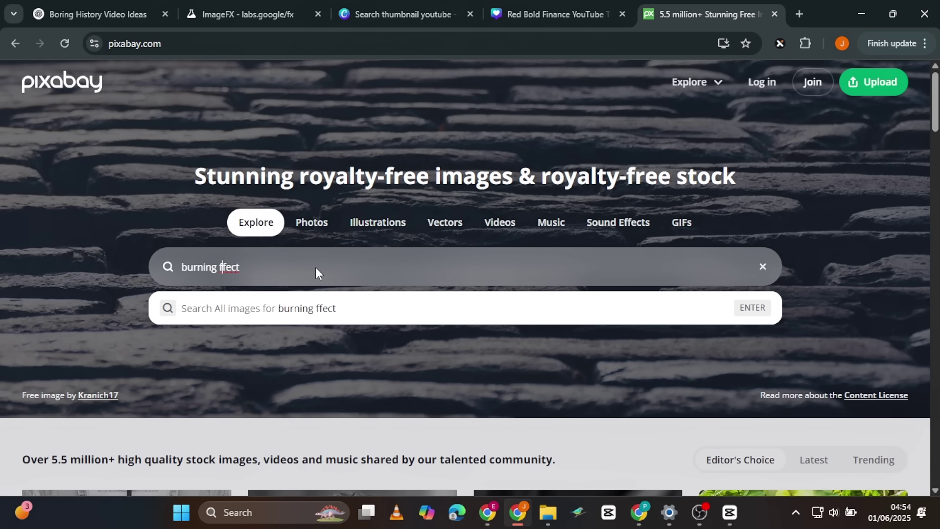
Search Pixabay for 'burning effect', preview 'firewood burning sound', and load results page 2
type("effect")
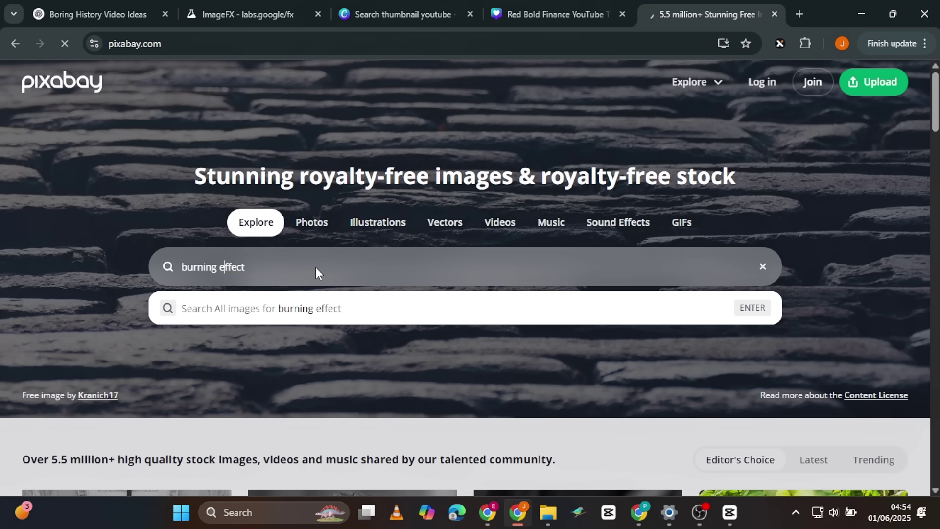
key("Return")
left_click(39, 195)
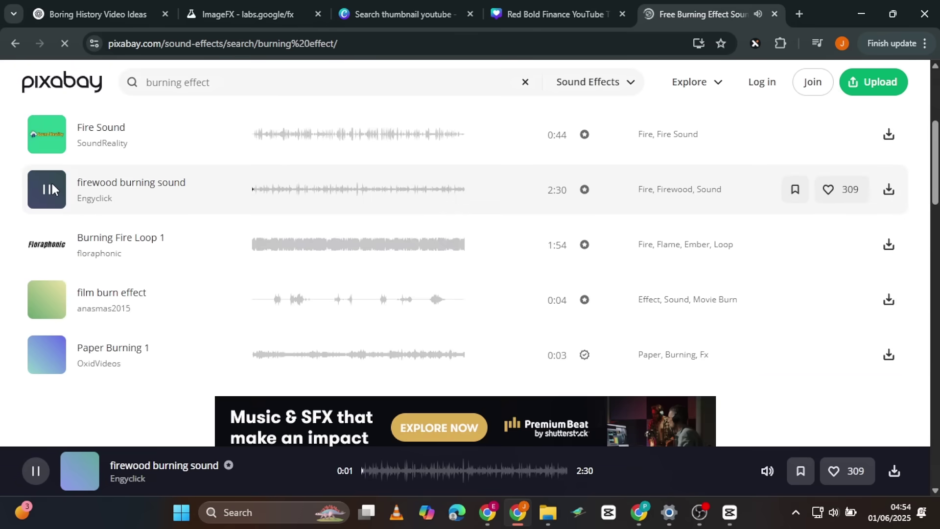
scroll(222, 246, "up", 5)
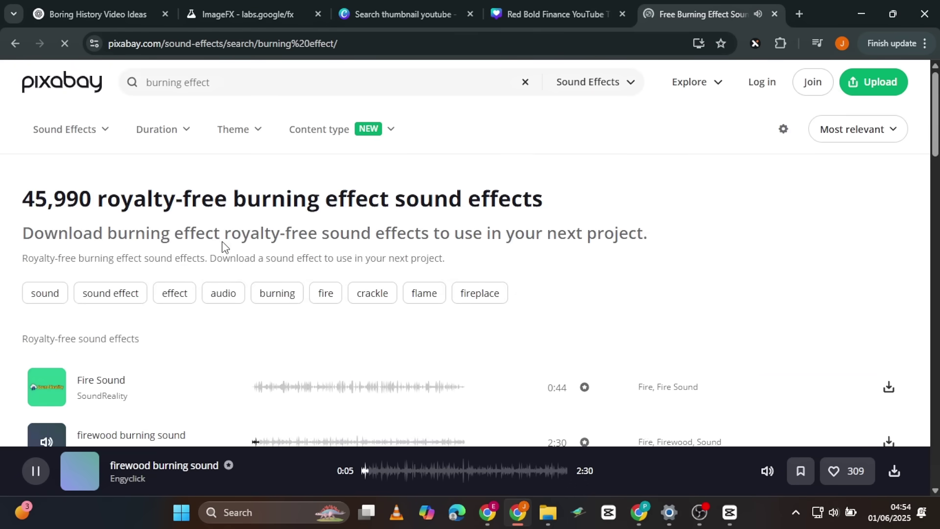
scroll(672, 282, "down", 5)
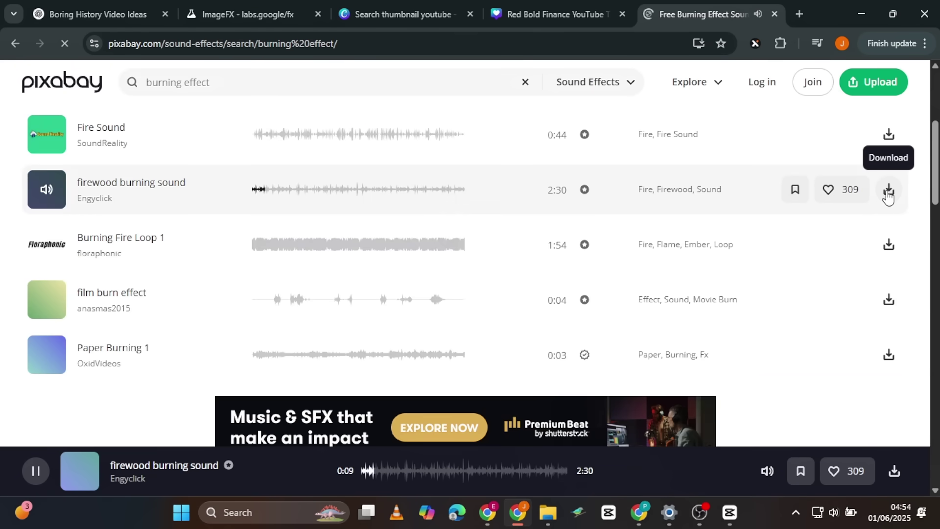
scroll(330, 248, "down", 3)
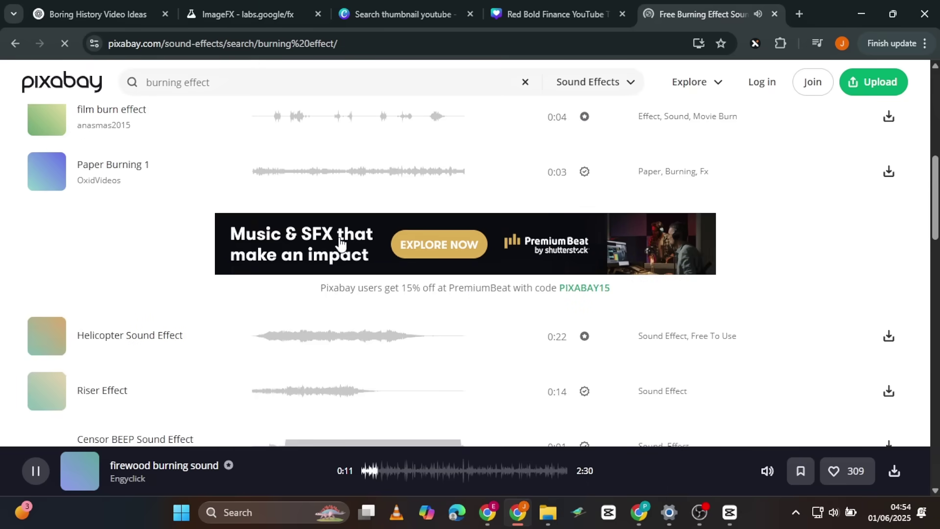
scroll(338, 243, "down", 10)
left_click(449, 351)
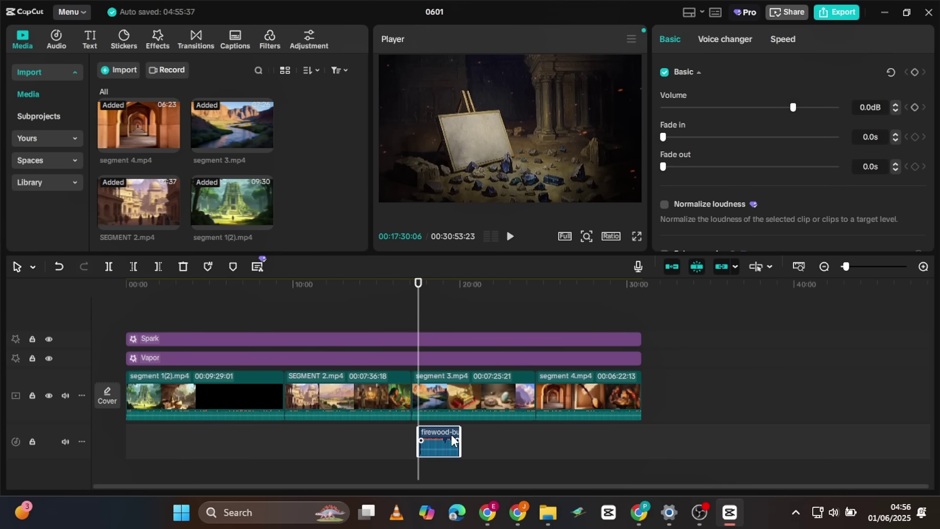
Loop the firewood burning sound from 00:00 with repeated copies and lower its volume to about -11dB
left_click_drag(453, 440, 133, 435)
key("ctrl+v")
left_click(141, 446, "shift")
key("ctrl+c")
key("ctrl+v")
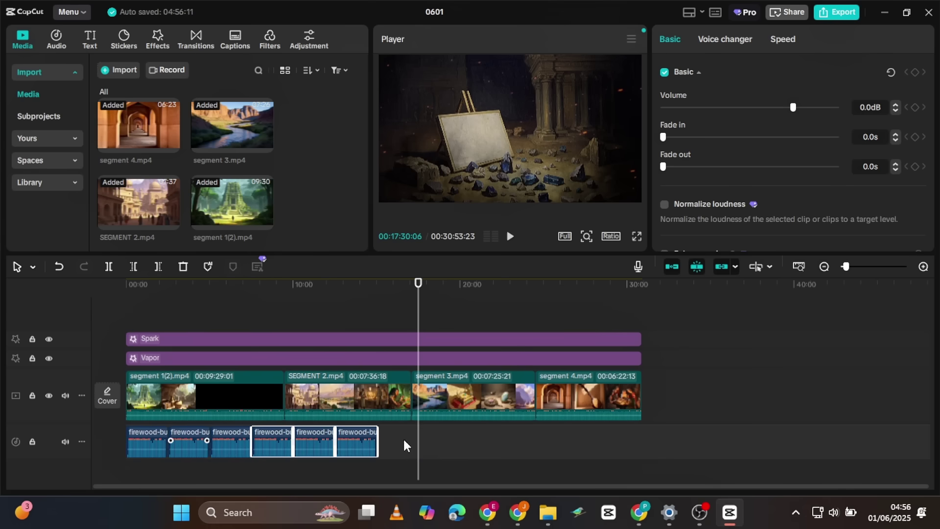
key("ctrl+v")
key("ctrl+v")
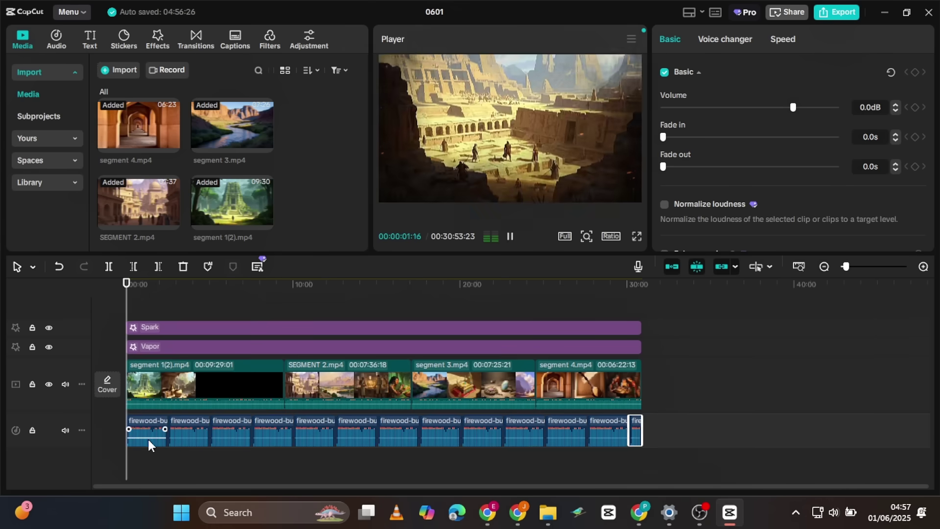
scroll(148, 436, "down", 2)
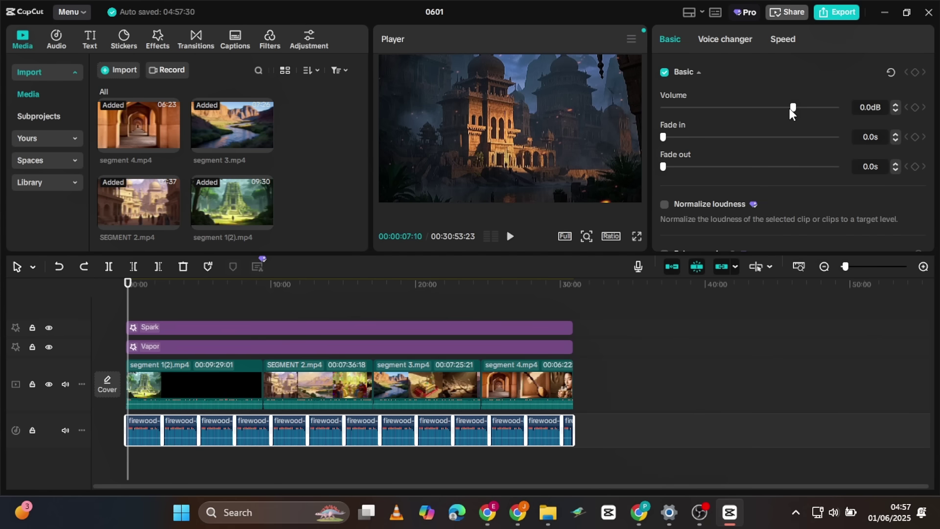
left_click_drag(793, 107, 772, 107)
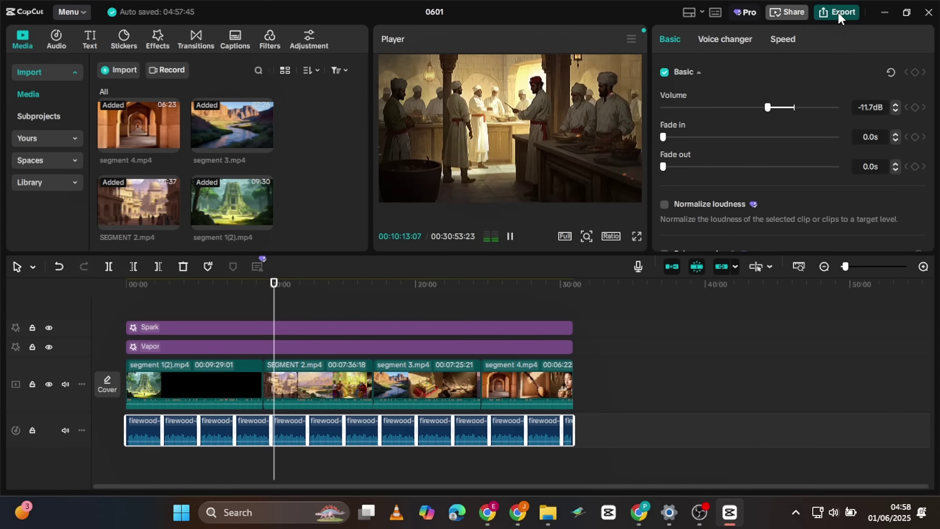
Set the export to 2K resolution with the file name 'first video'
left_click(838, 13)
left_click(608, 154)
left_click(568, 245)
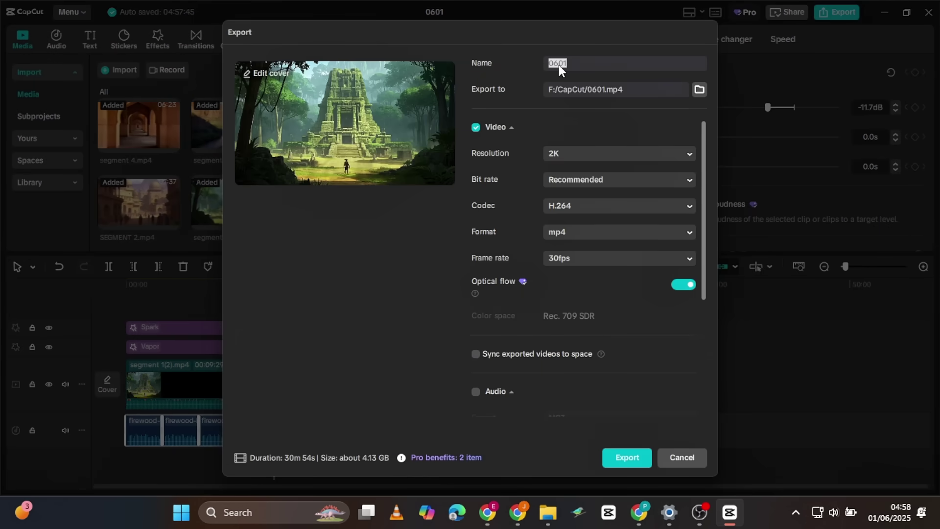
type("first video")
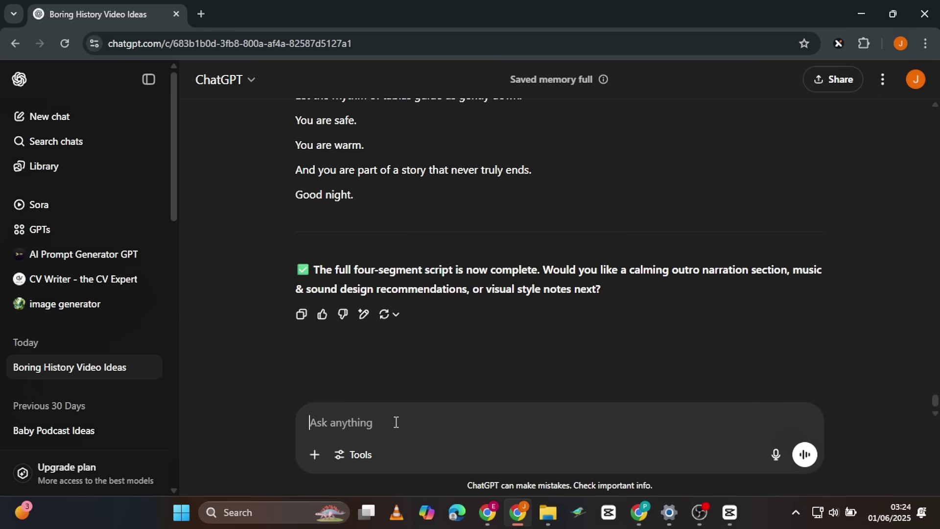
Send the thumbnail prompt template with 'a Mungul Imperial cook adding a boiling pot of soup'
left_click(395, 422)
key("ctrl+v")
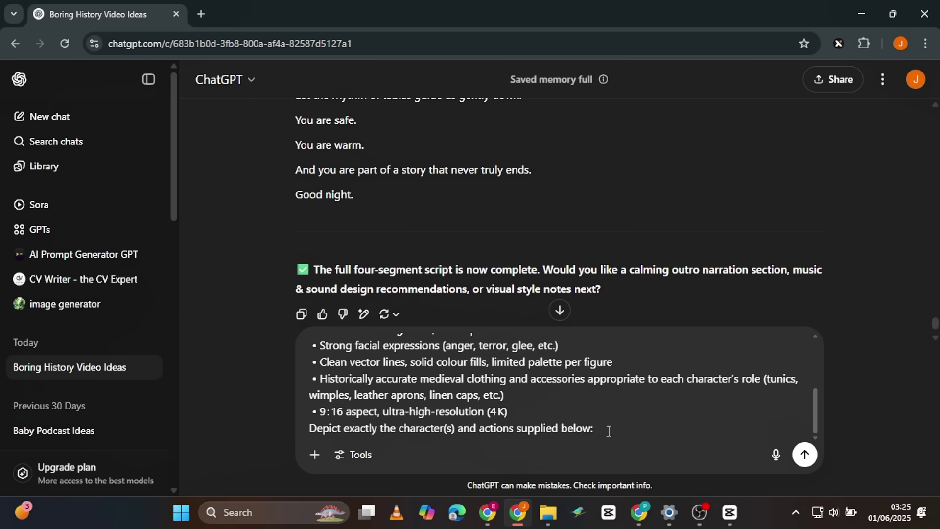
key("Return")
type("a |Mungul Imperial cook adding ")
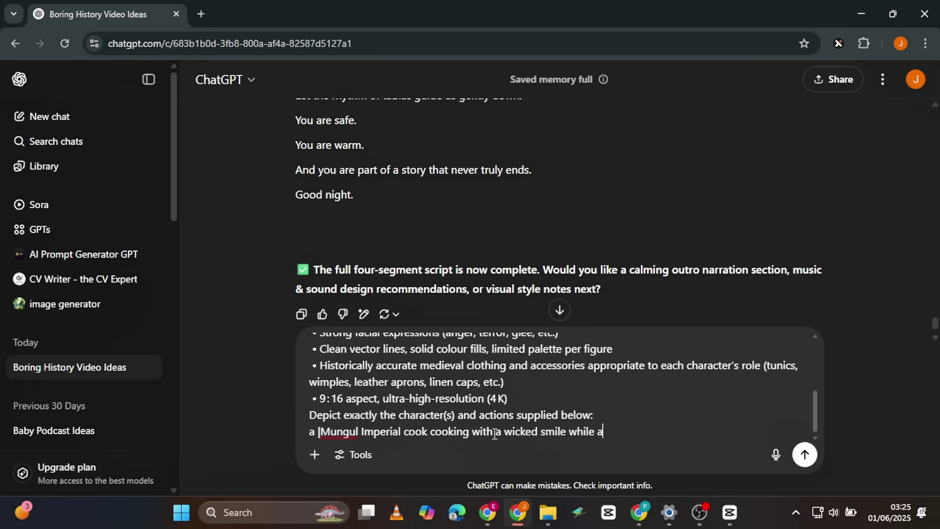
type(" a boiling pot of soup")
key("Return")
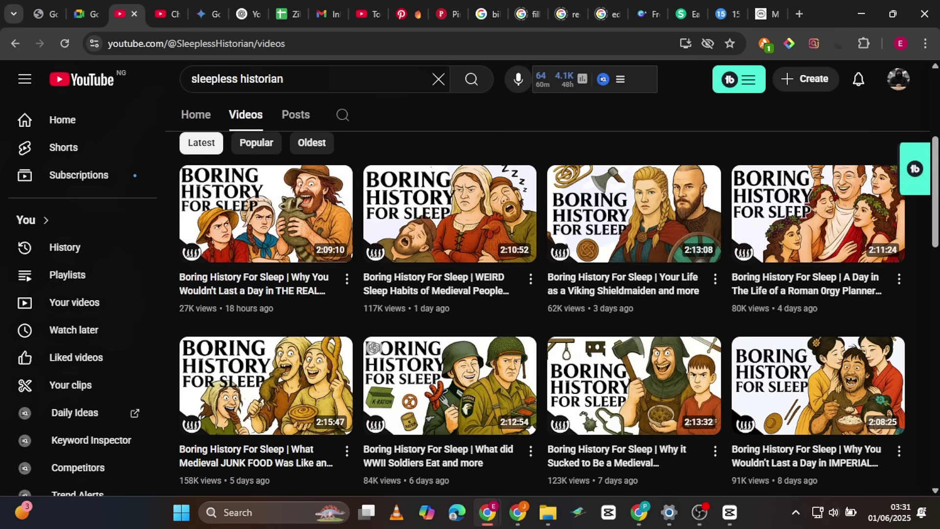
Request a prompt for 2 assistant cooks with surprised expressions and browse the generated cook images
scroll(908, 316, "down", 11)
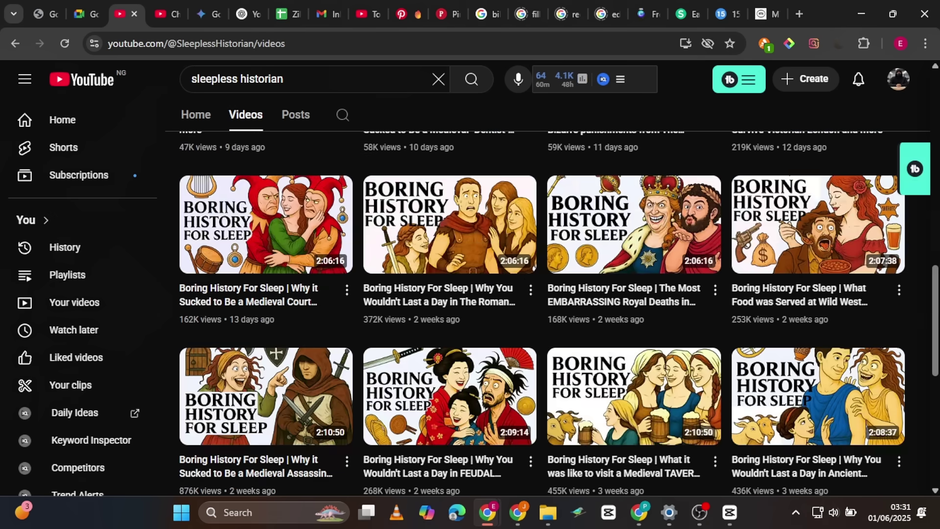
scroll(542, 313, "down", 5)
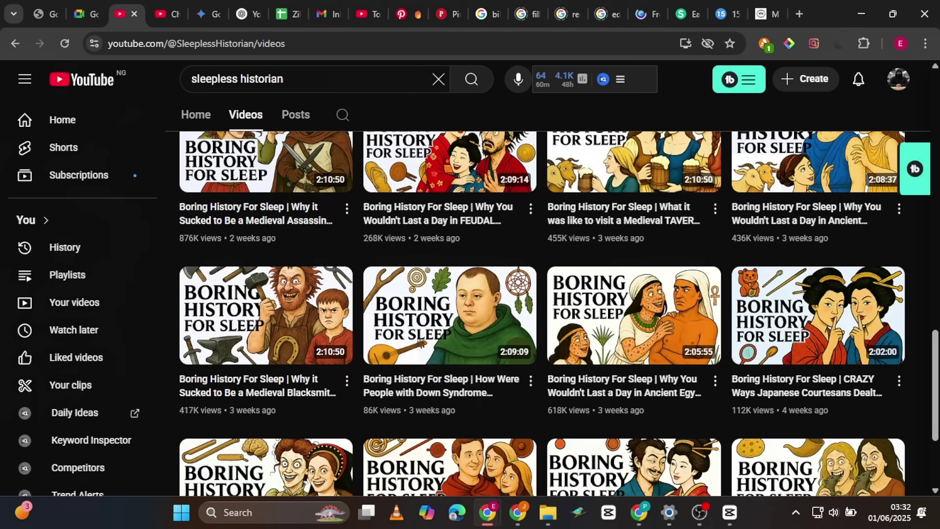
scroll(542, 313, "down", 3)
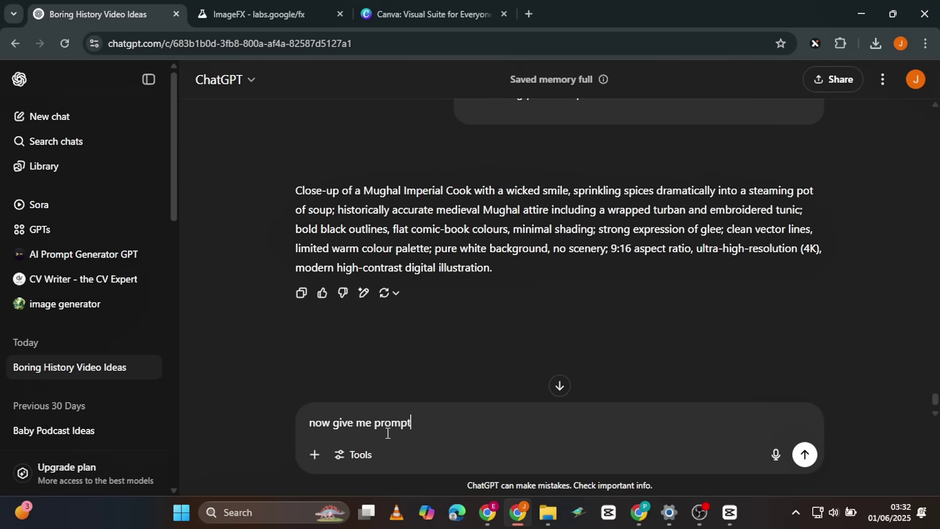
key("shift+Return")
type("also a prompt of 2 assistant cook with an ex")
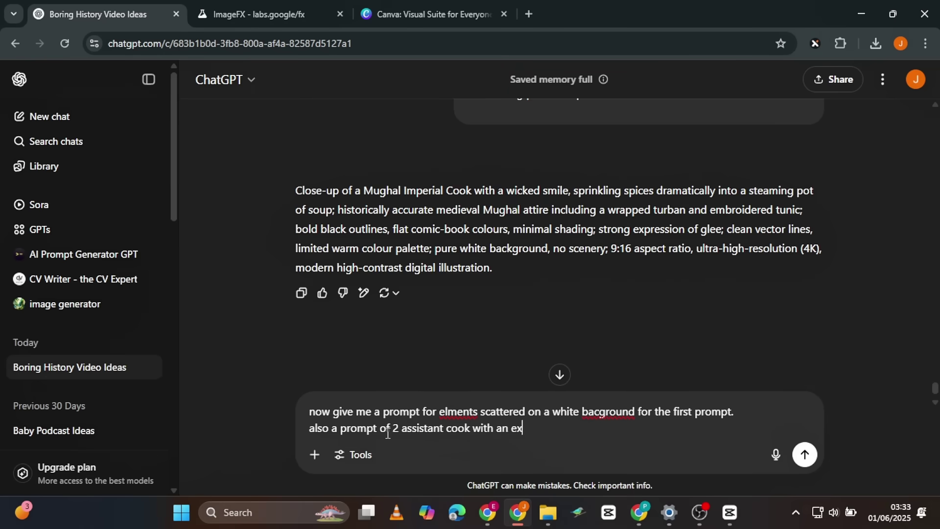
type("pression of surprise")
key("Return")
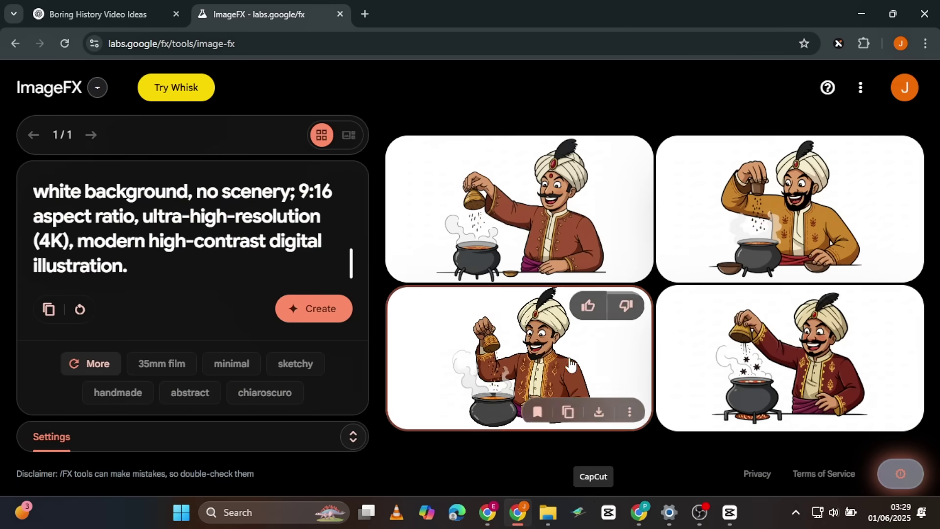
left_click(612, 343)
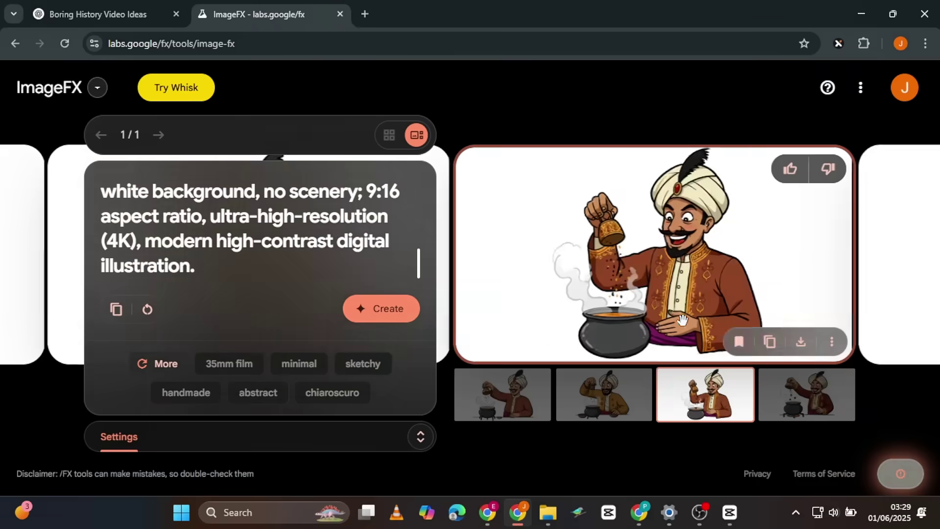
key("Right")
key("Right")
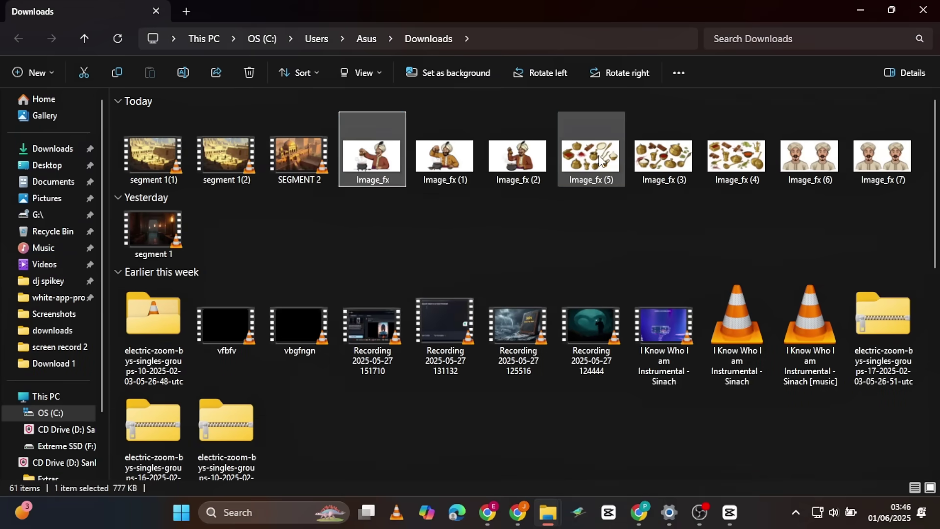
Upload the three downloaded images, place the chef on the page, and nudge the top-right pot left
left_click_drag(797, 157, 734, 367)
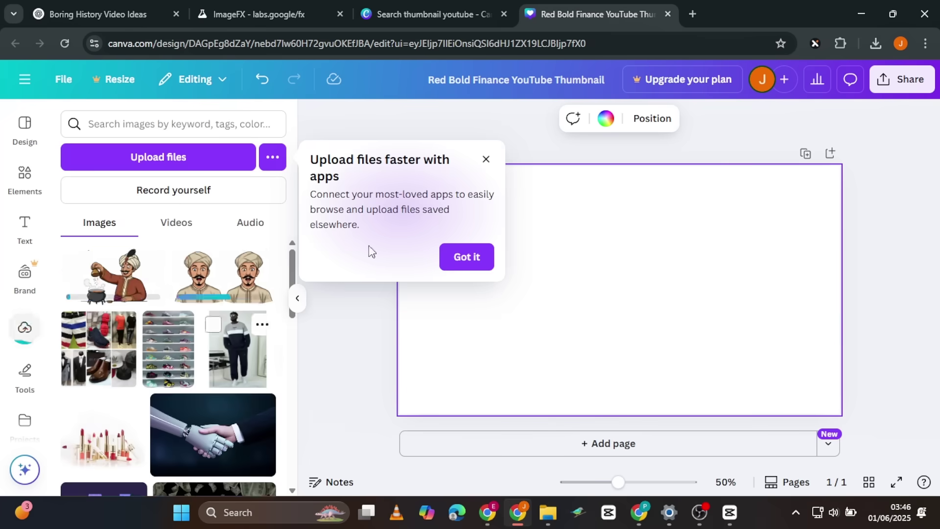
left_click_drag(231, 279, 898, 413)
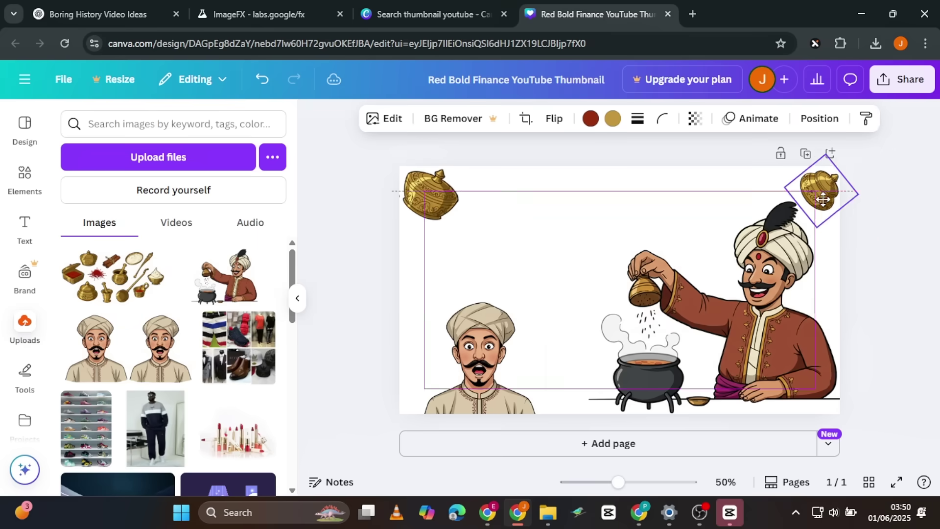
left_click_drag(823, 199, 815, 199)
left_click(900, 255)
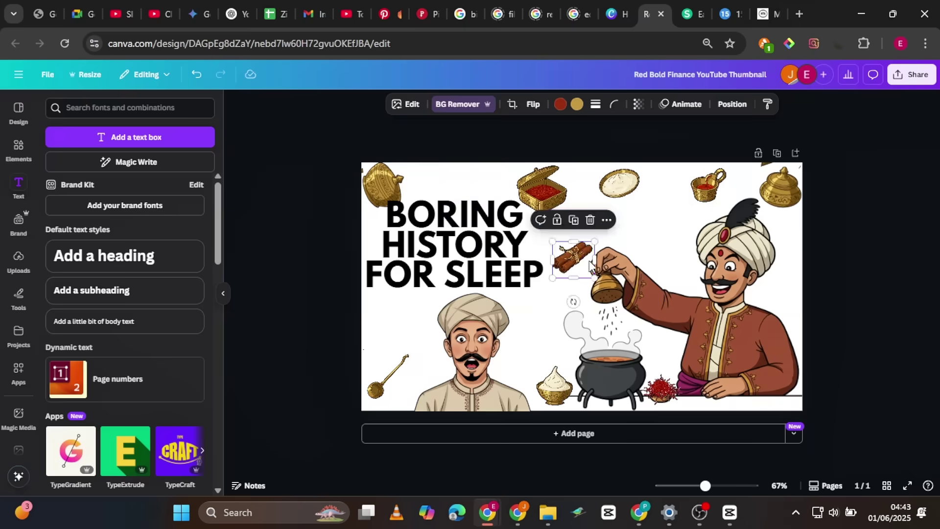